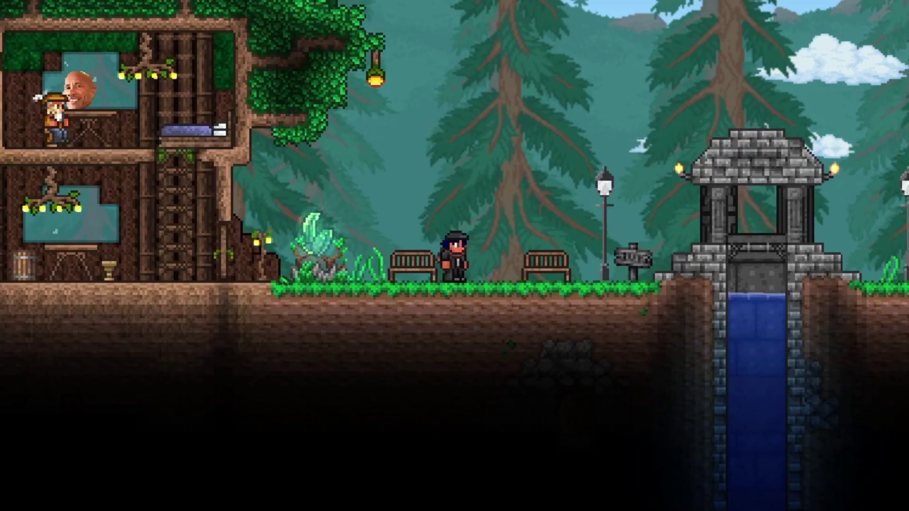
Attack, walk right and fly upward briefly in the world.
click(575, 161)
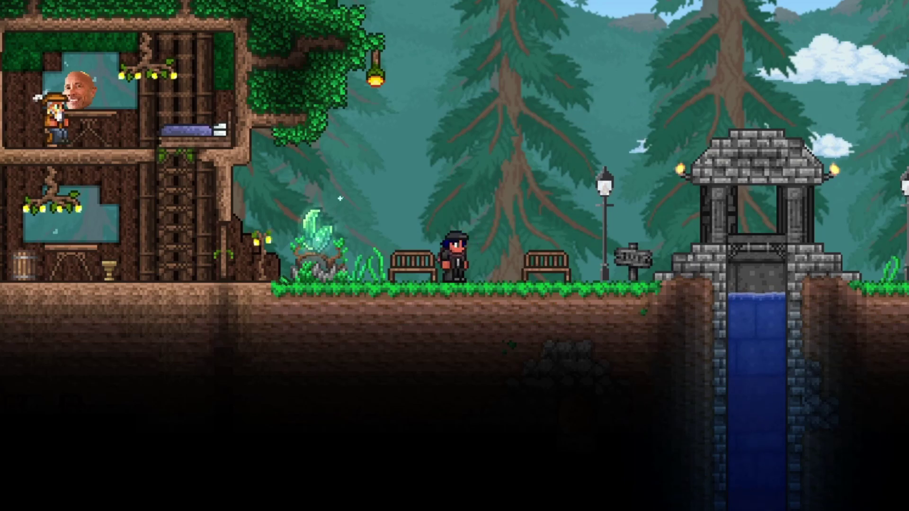
key(d)
key(space)
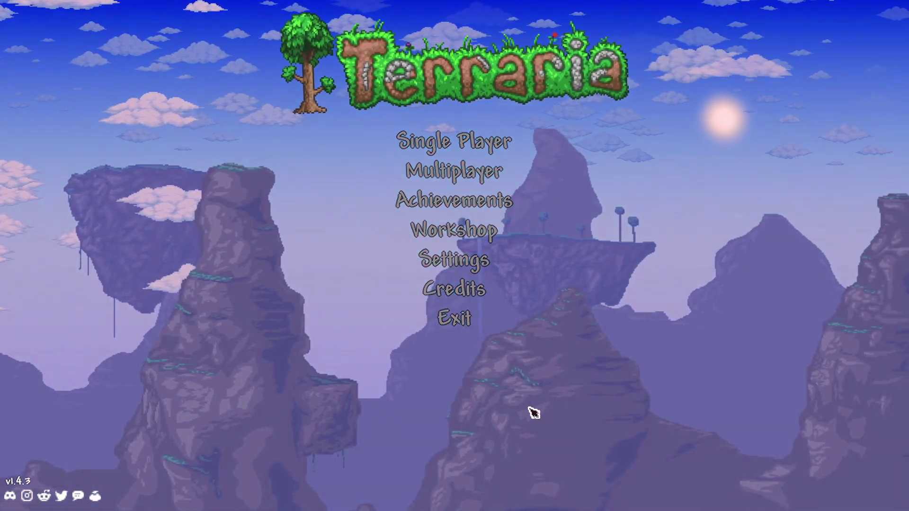
Go from Workshop to Use Resource Packs and open the Resource folder on disk.
click(418, 229)
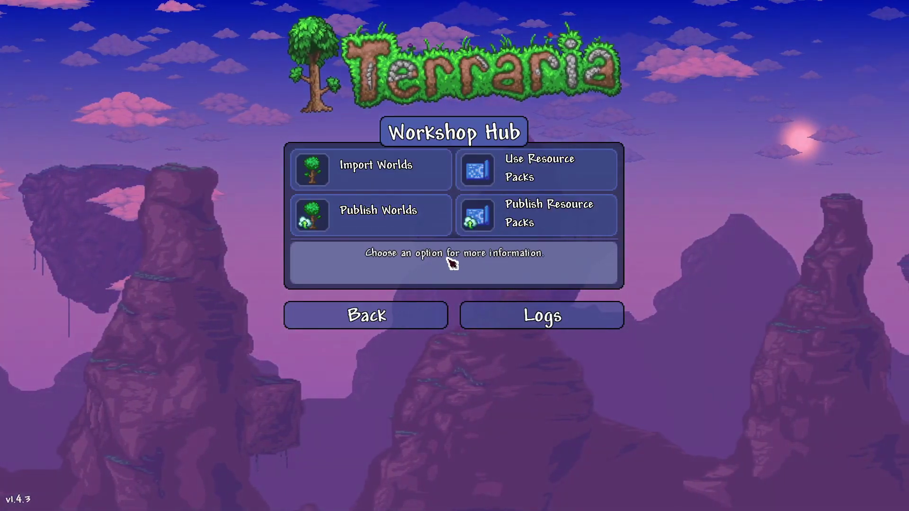
click(495, 175)
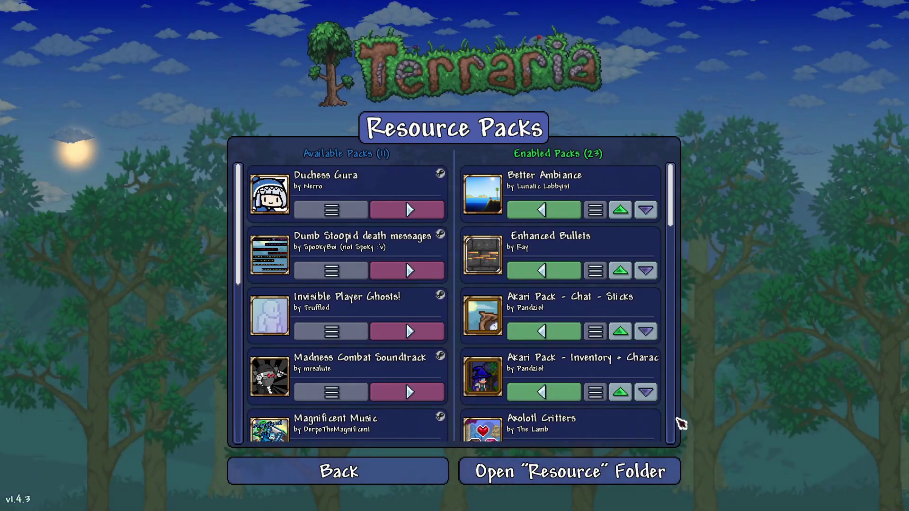
click(553, 474)
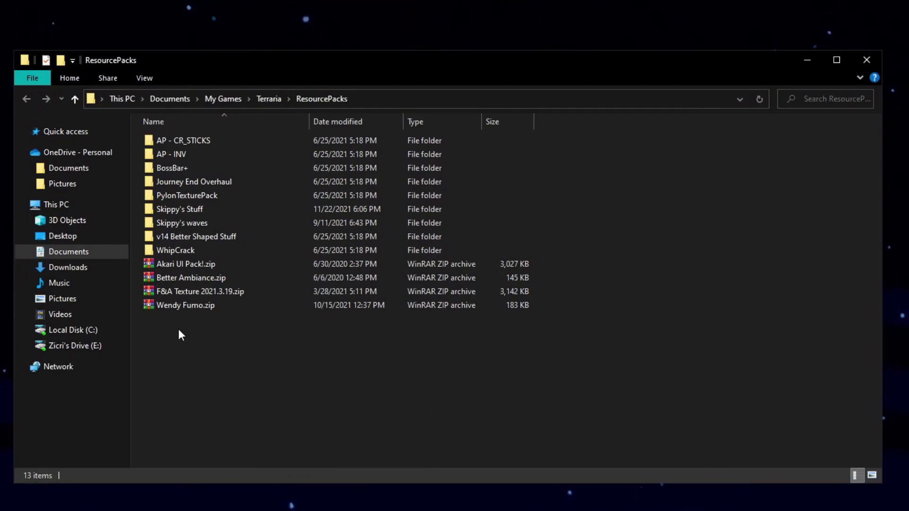
Create a new folder named 'My Resource Pack' in the ResourcePacks directory.
right_click(185, 334)
mouse_move(312, 483)
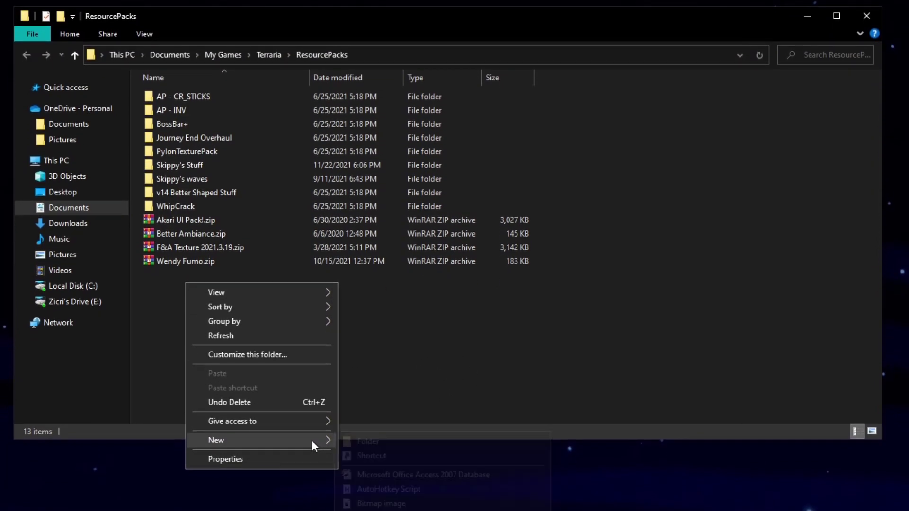
click(403, 440)
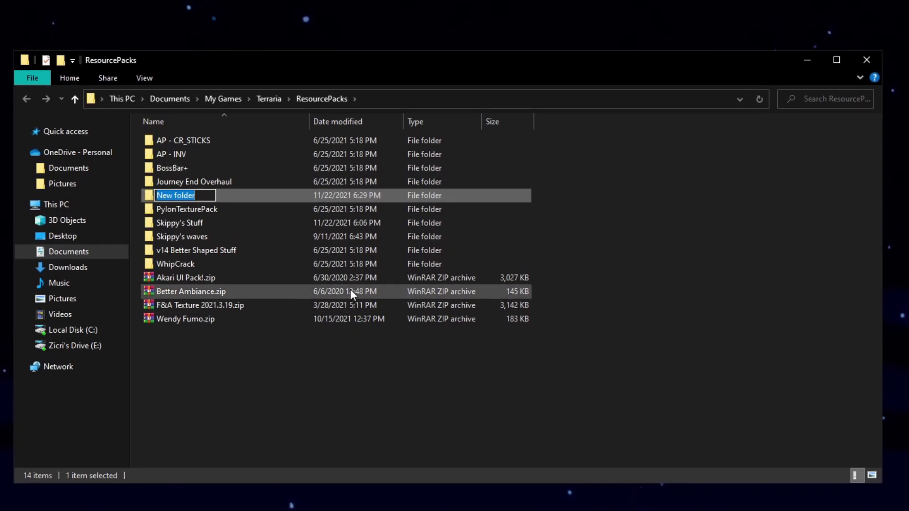
text(My Resource Pack)
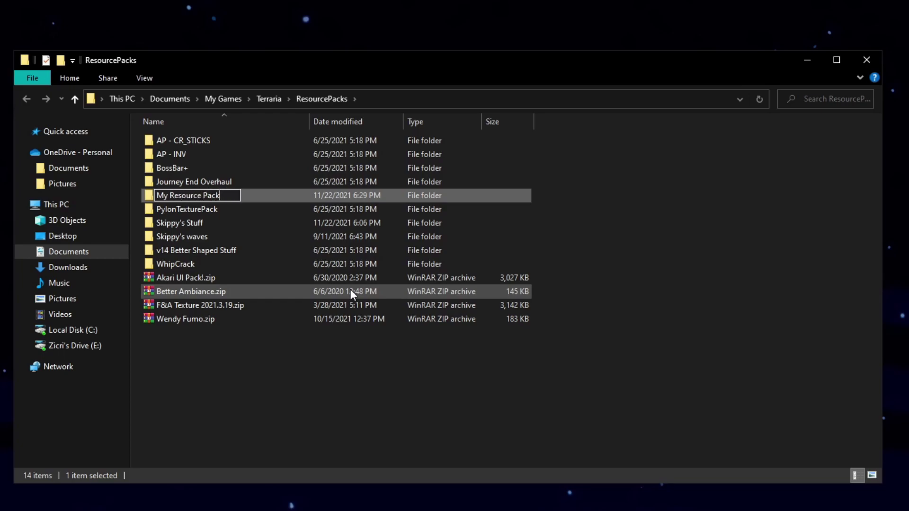
key(Return)
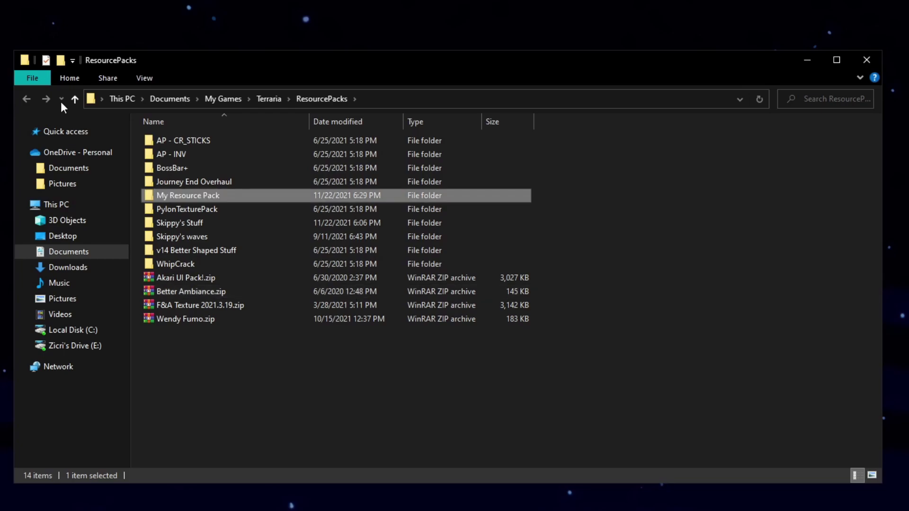
Open My Resource Pack and create a subfolder named 'Content' inside it.
double_click(206, 198)
right_click(165, 156)
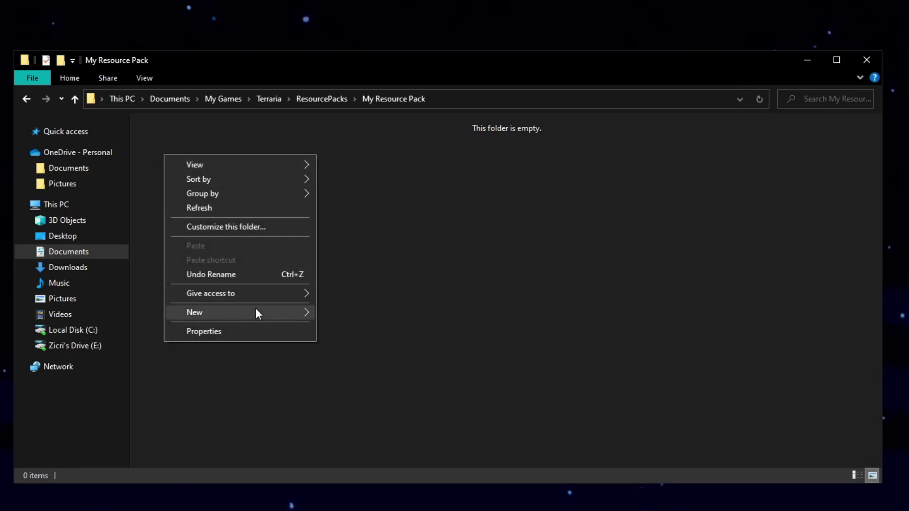
mouse_move(255, 310)
click(334, 315)
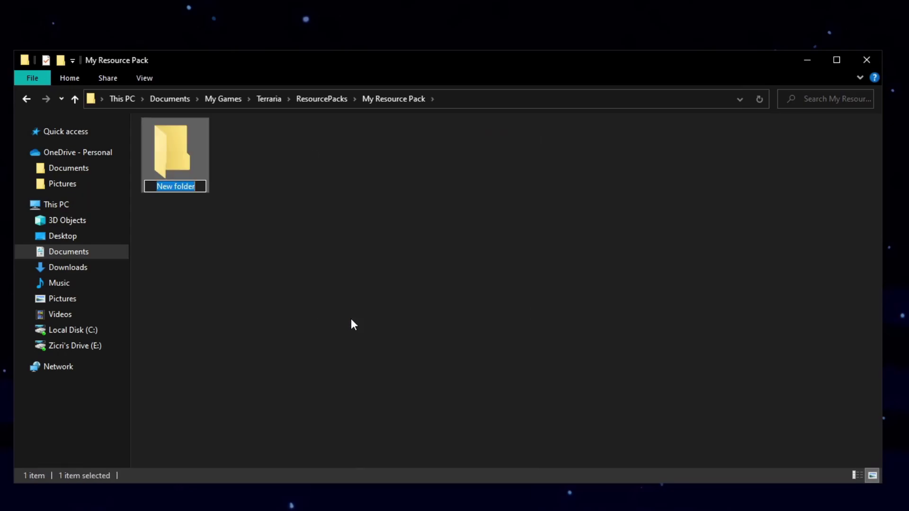
text(Content)
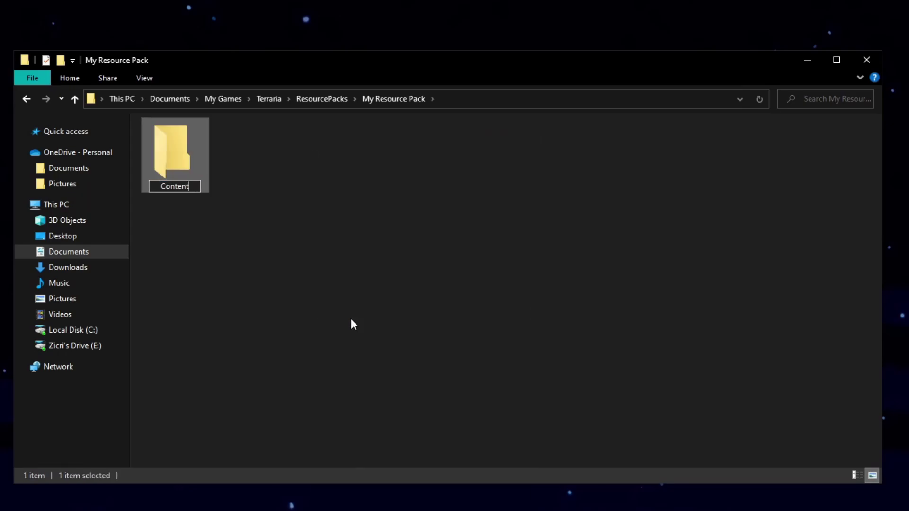
key(Return)
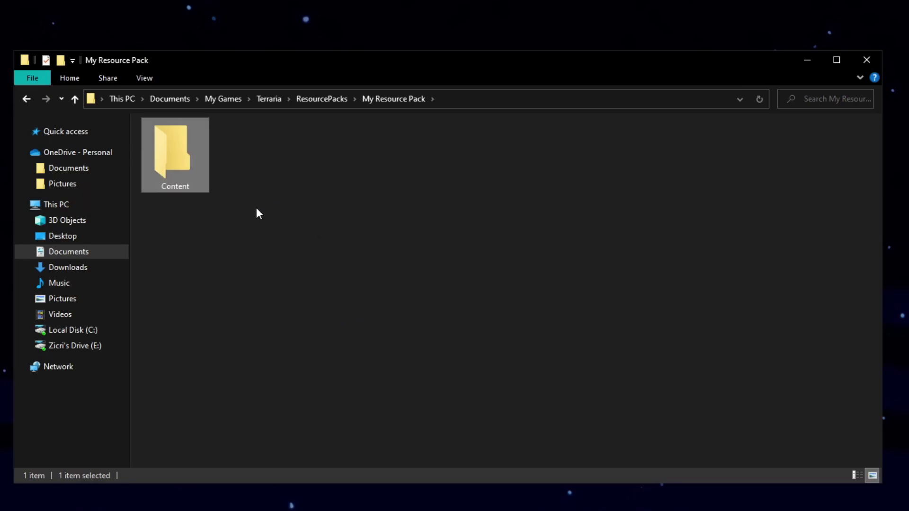
Create an empty text document named pack.txt alongside Content.
right_click(231, 137)
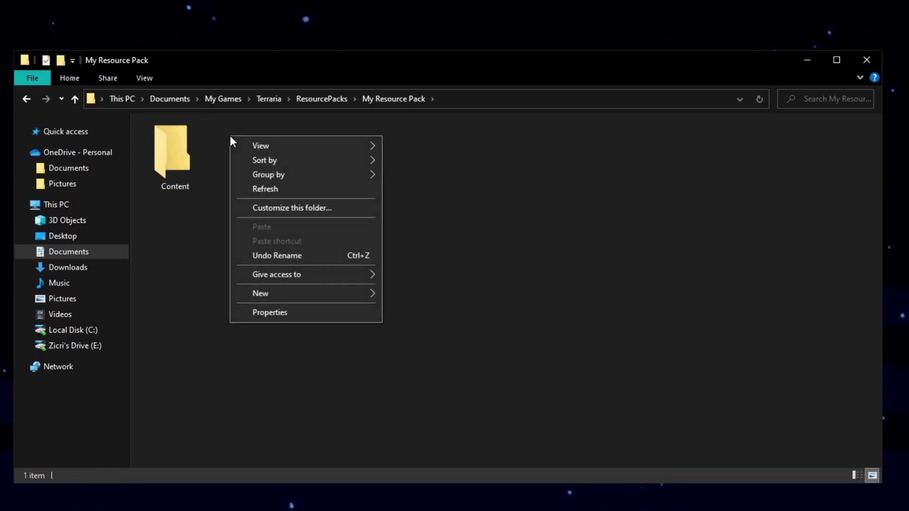
mouse_move(322, 294)
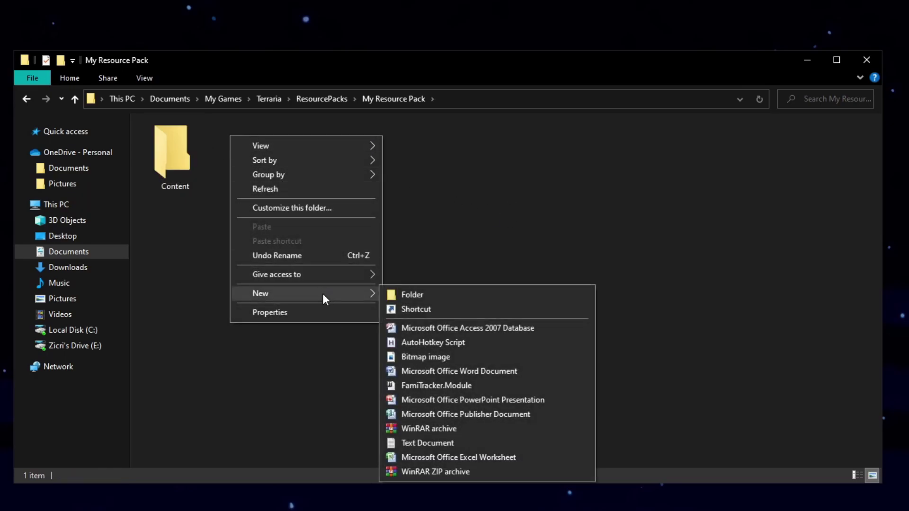
click(471, 442)
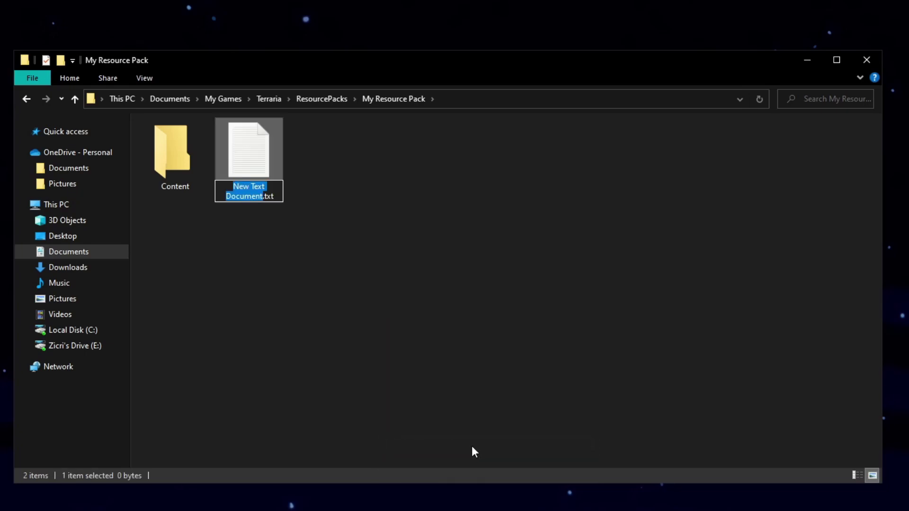
text(pack)
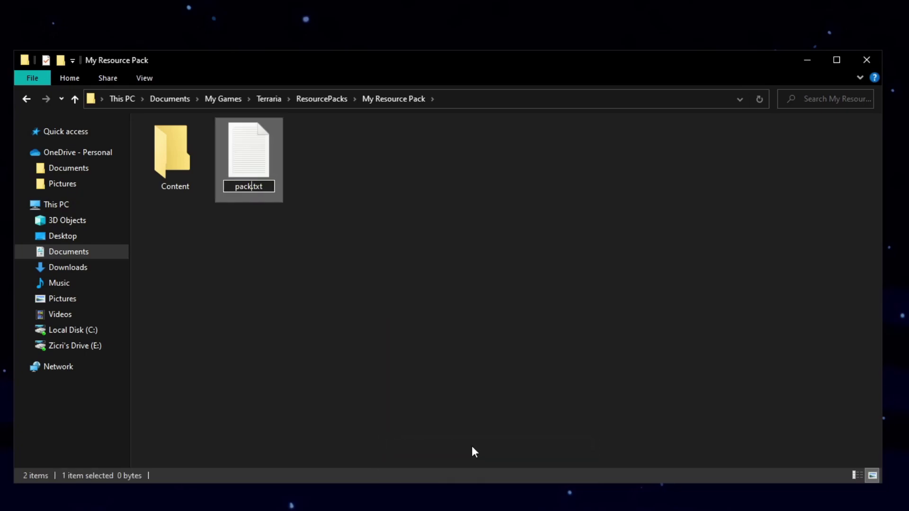
key(Return)
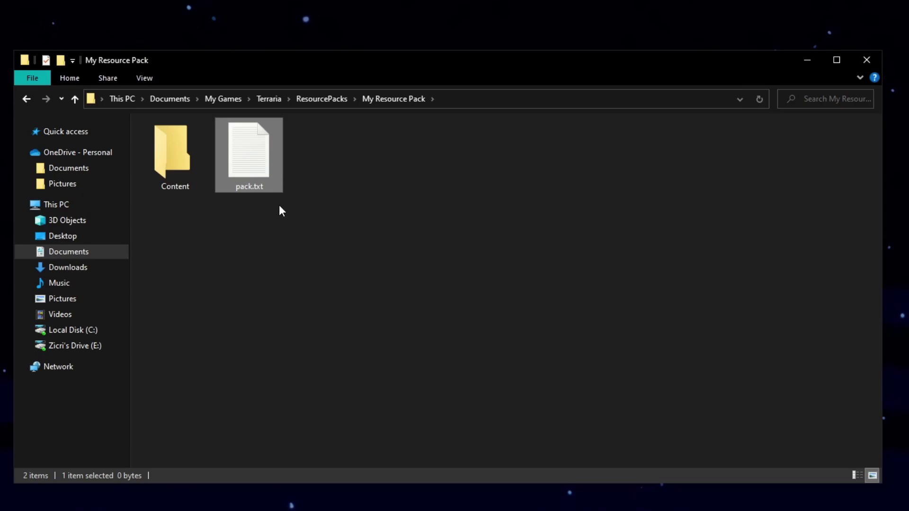
Show file name extensions and rename pack.txt to pack.json, accepting the extension warning.
click(145, 77)
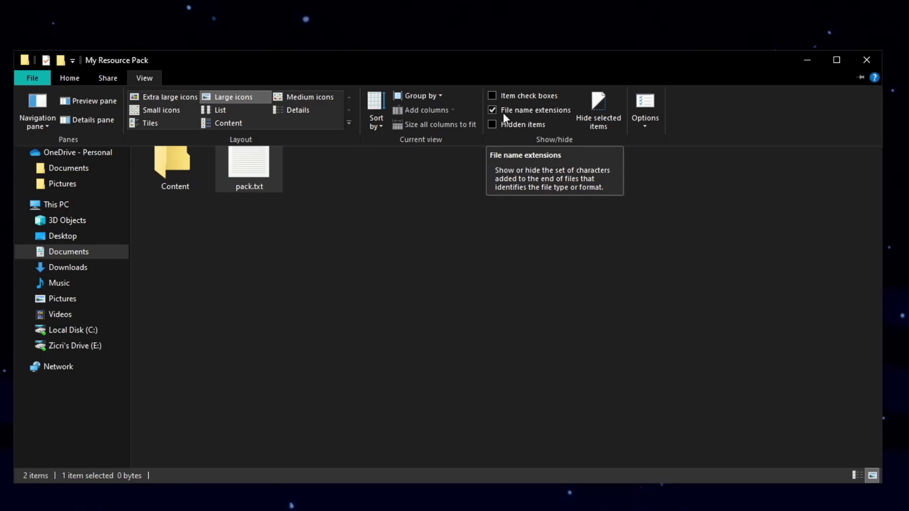
click(468, 208)
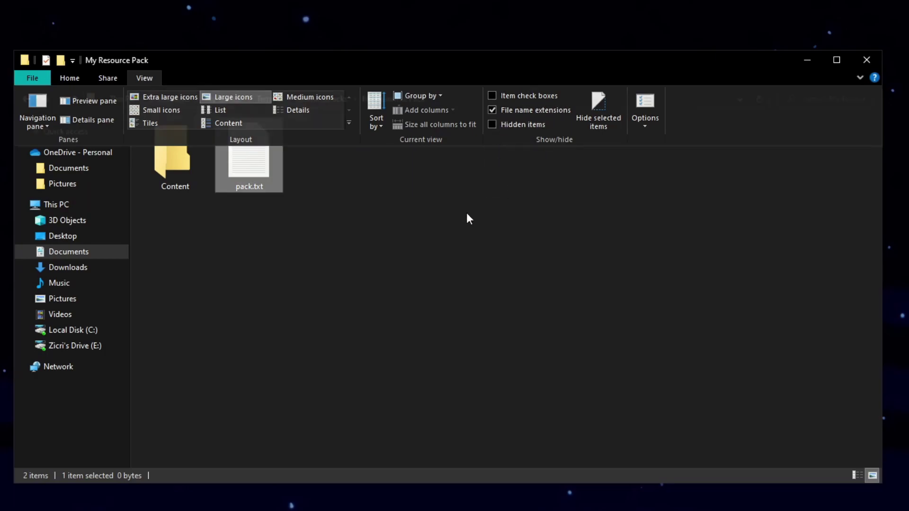
click(274, 159)
key(End)
key(BackSpace)
key(BackSpace)
key(BackSpace)
text(json)
key(Return)
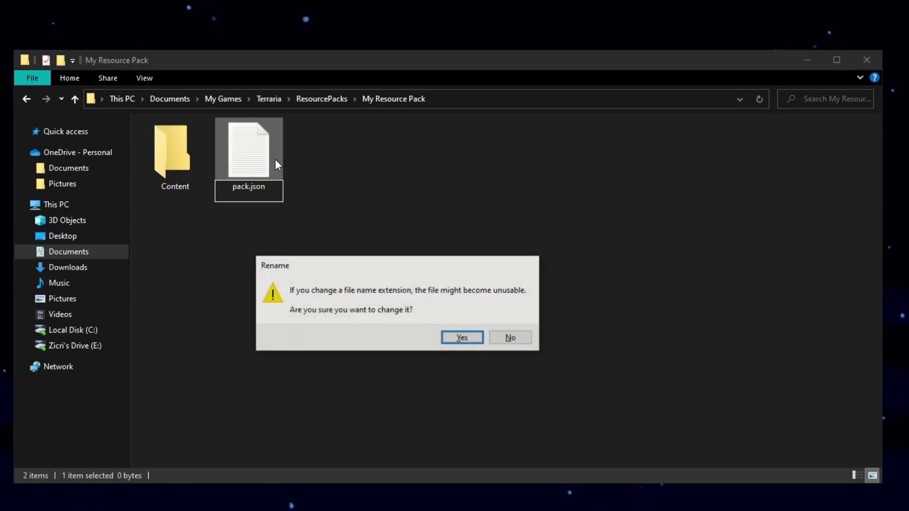
click(466, 339)
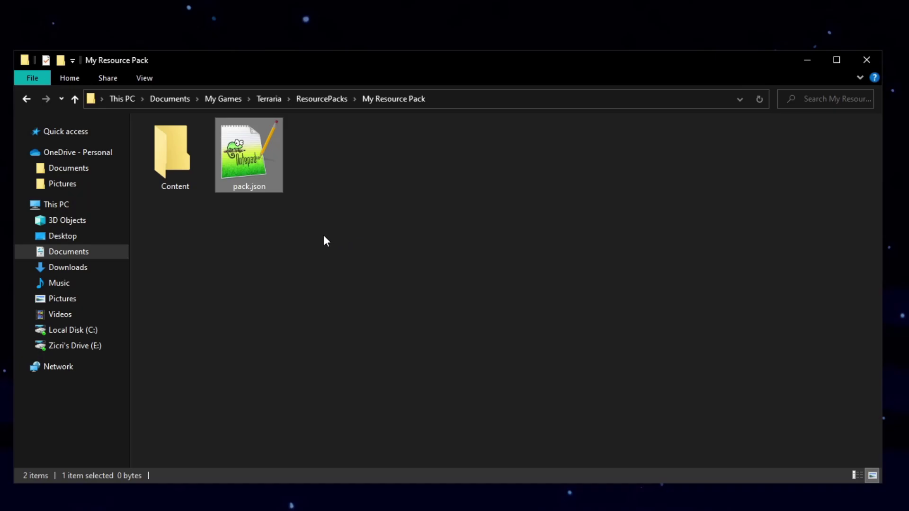
Paste the JSON template into pack.json, check name, author, description and version 1.0, then save.
double_click(265, 152)
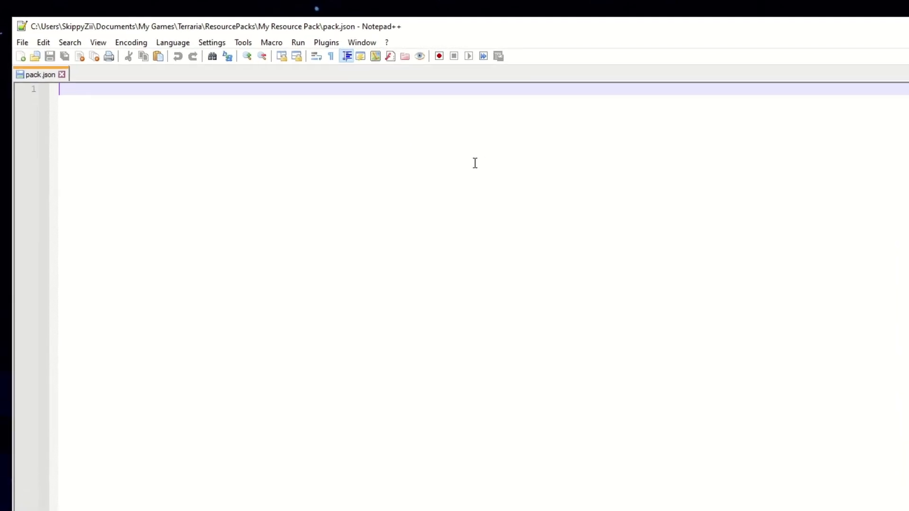
text({ 	"Name": "My Resource Pack", 	"Author": "SkippyZii", 	"Description": "This is a resource pack that replaces stuff", 	"Version": { 		"major": 1, 		"minor": 0 	} })
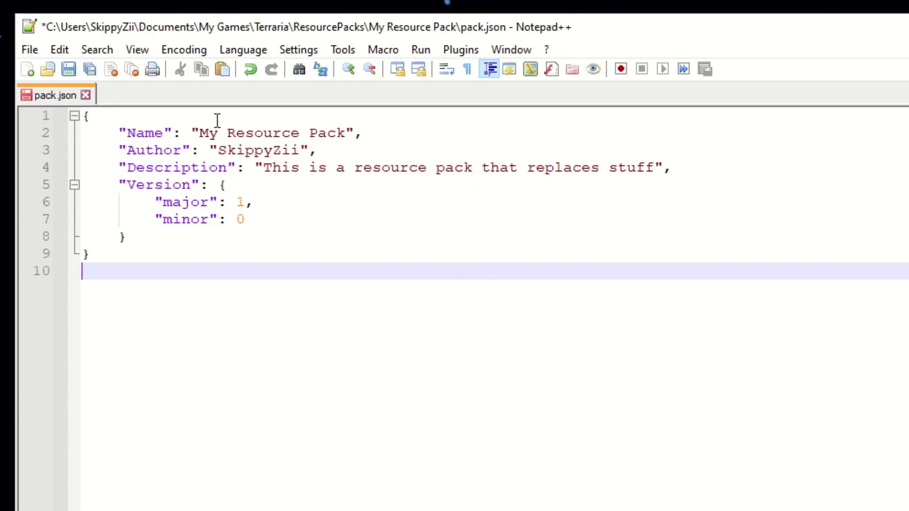
drag(200, 132, 346, 132)
drag(219, 150, 650, 166)
click(297, 302)
double_click(242, 201)
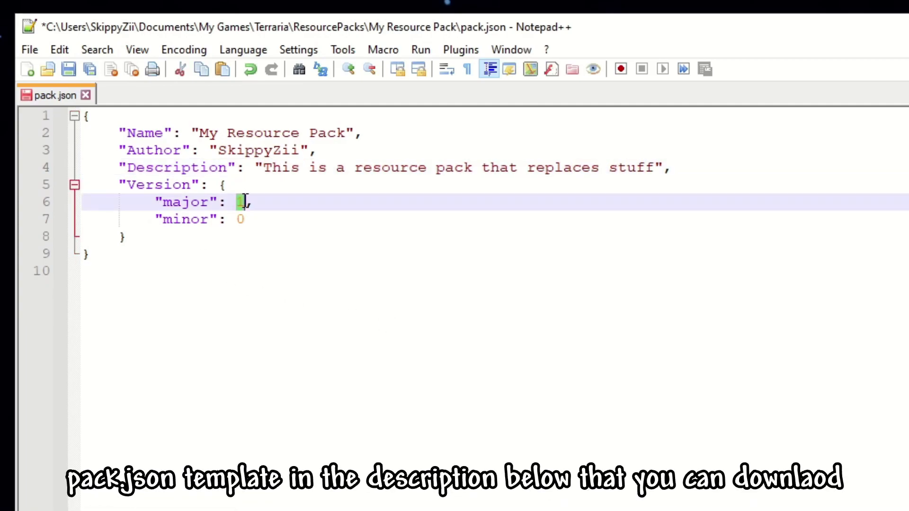
double_click(240, 218)
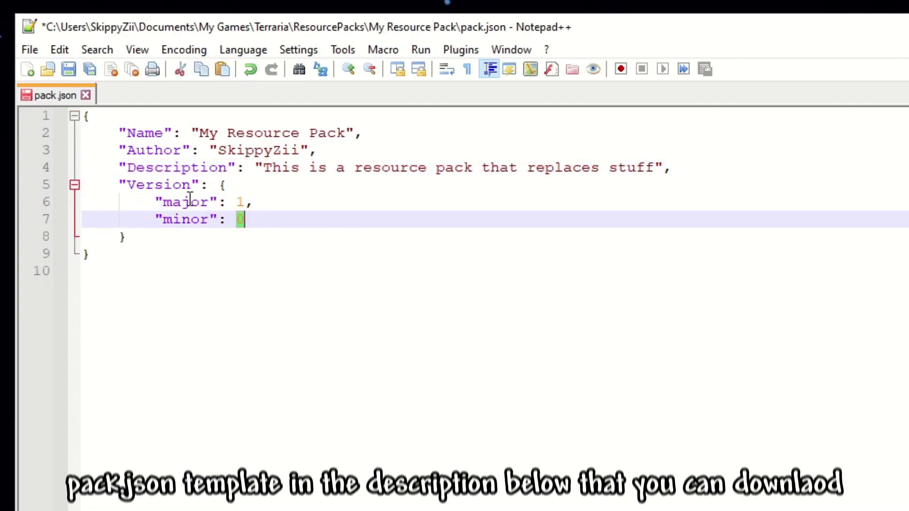
click(399, 358)
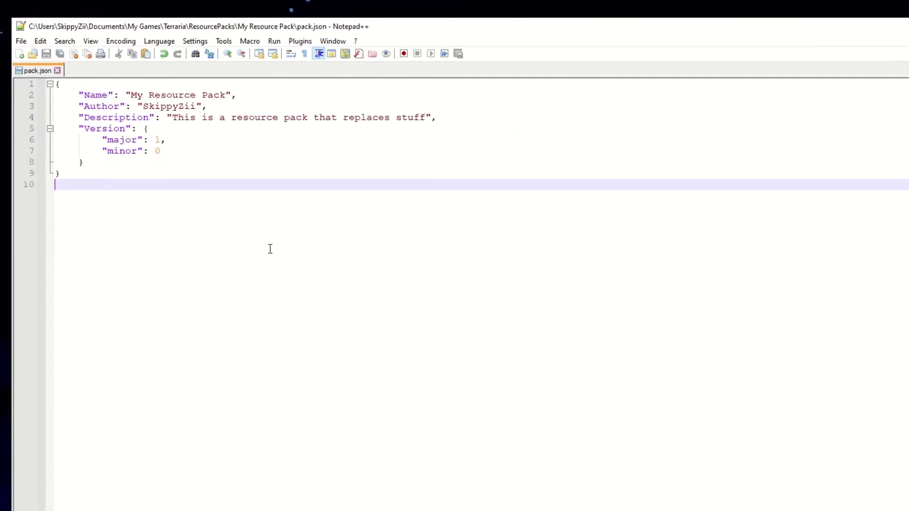
key(ctrl+s)
click(882, 26)
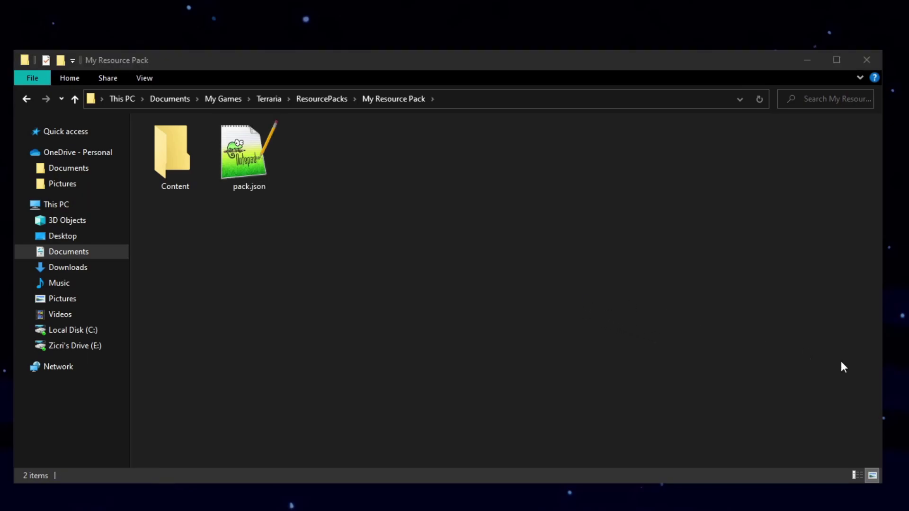
Drag icon.png into the My Resource Pack folder and clear the selection.
drag(519, 251, 342, 205)
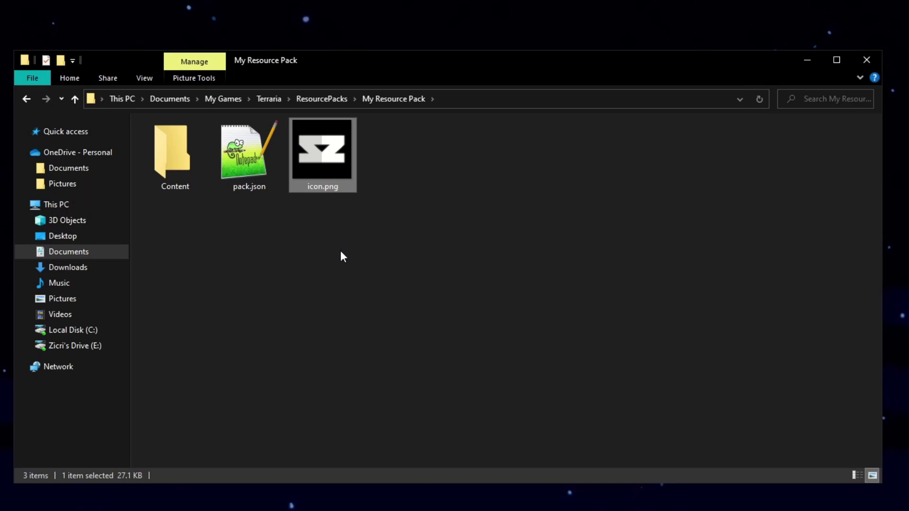
click(450, 235)
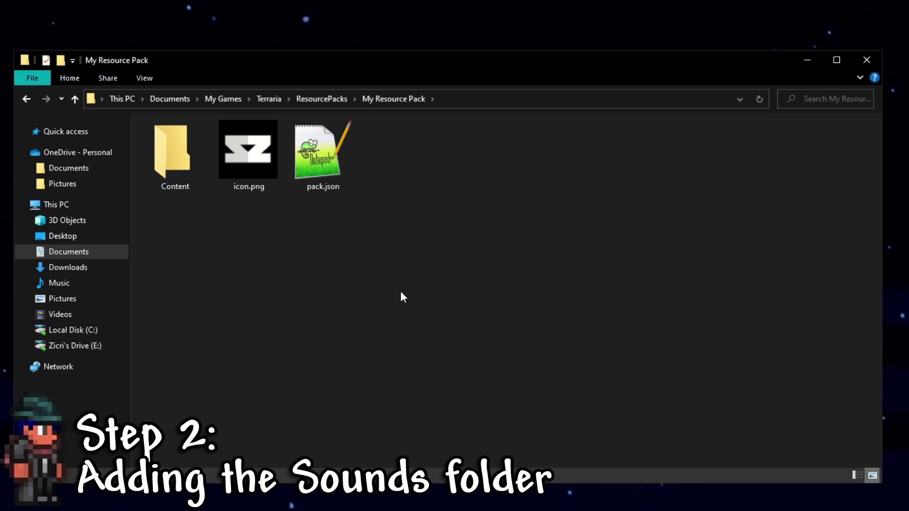
Open Content and create a subfolder named 'Sounds'.
double_click(169, 167)
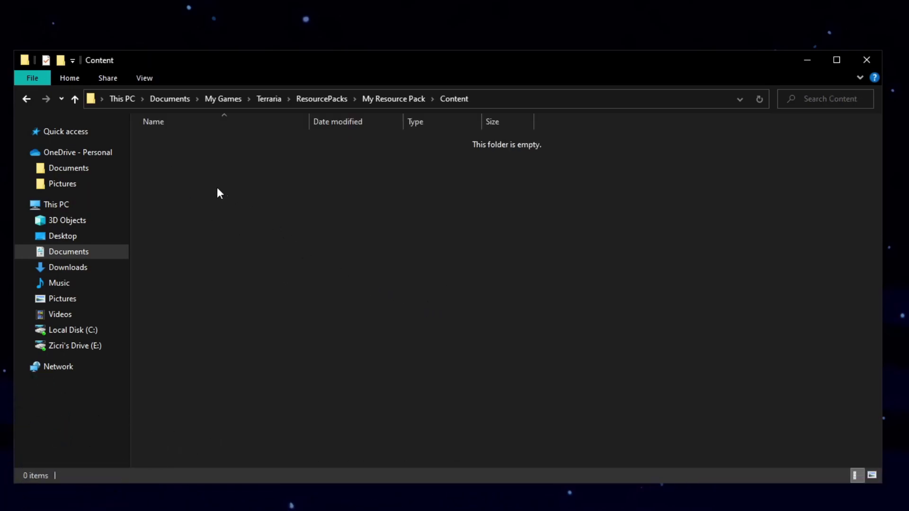
right_click(188, 172)
mouse_move(296, 330)
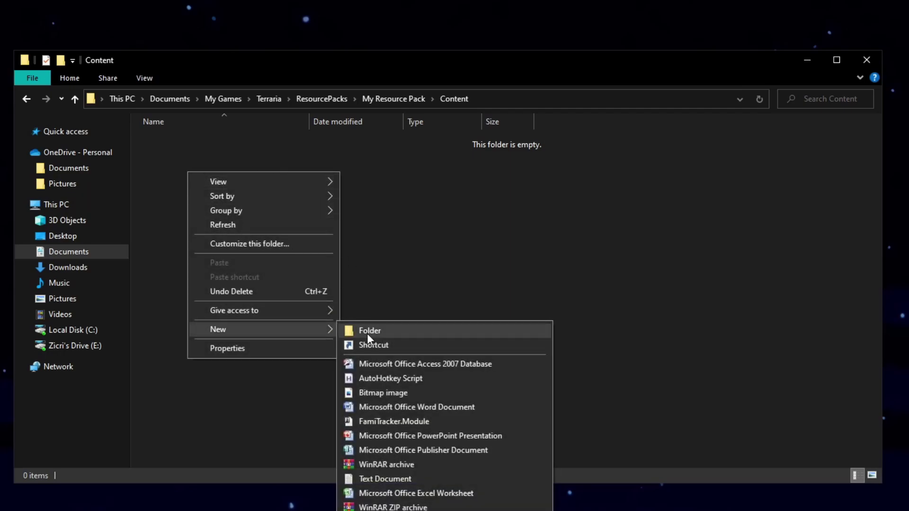
click(365, 331)
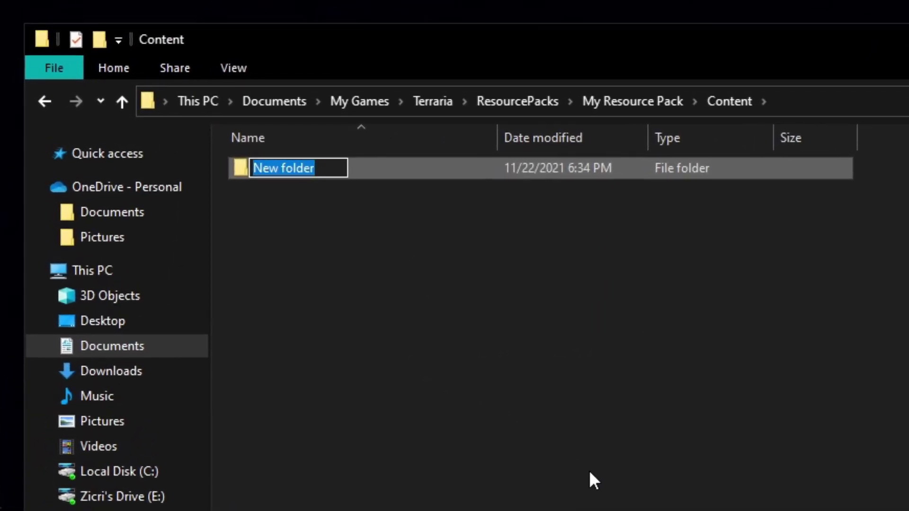
text(Sounds)
key(Return)
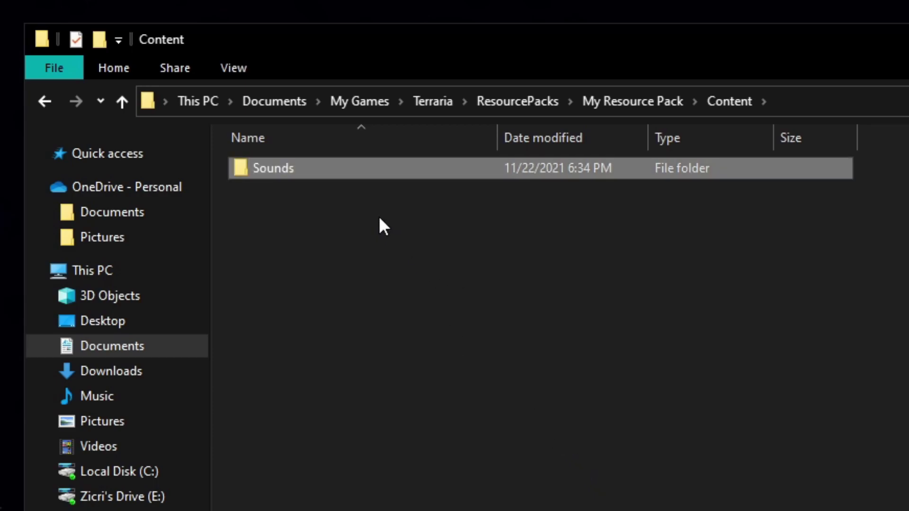
Move 8bit Gunshot.wav into the Sounds folder and play it once.
double_click(356, 170)
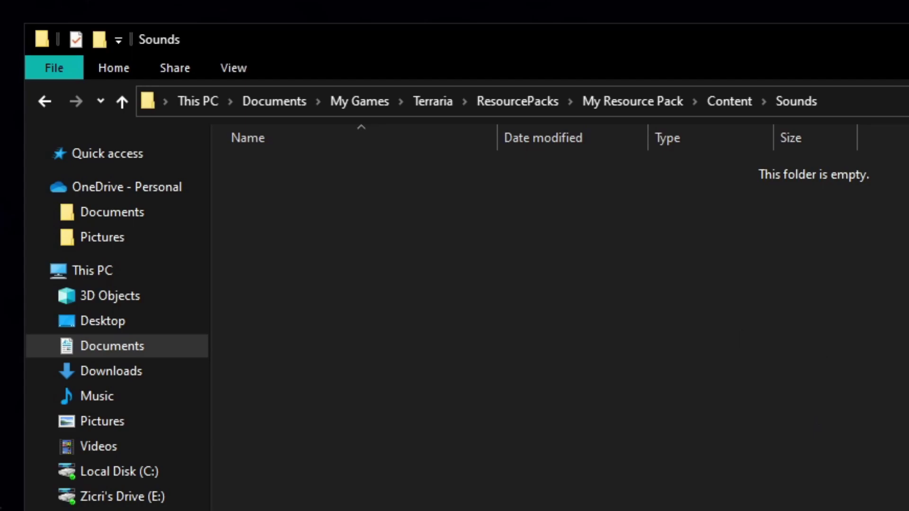
drag(520, 508, 345, 260)
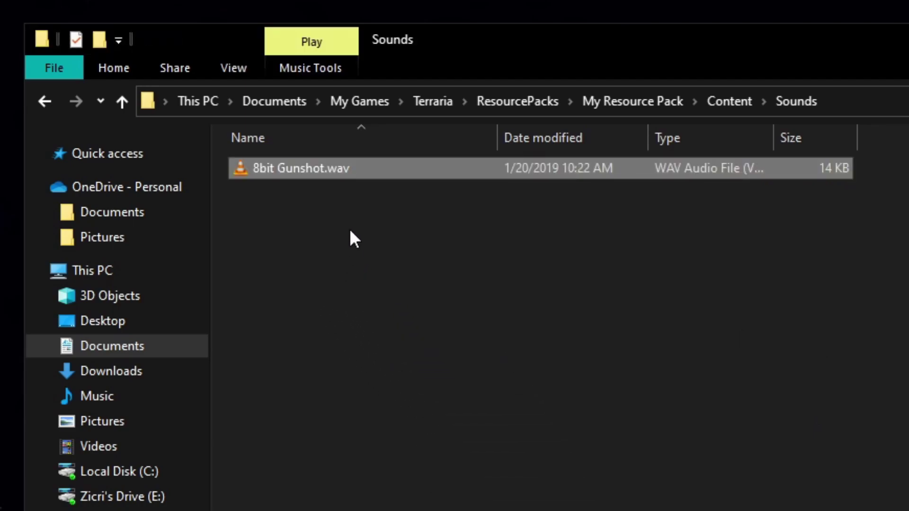
double_click(446, 170)
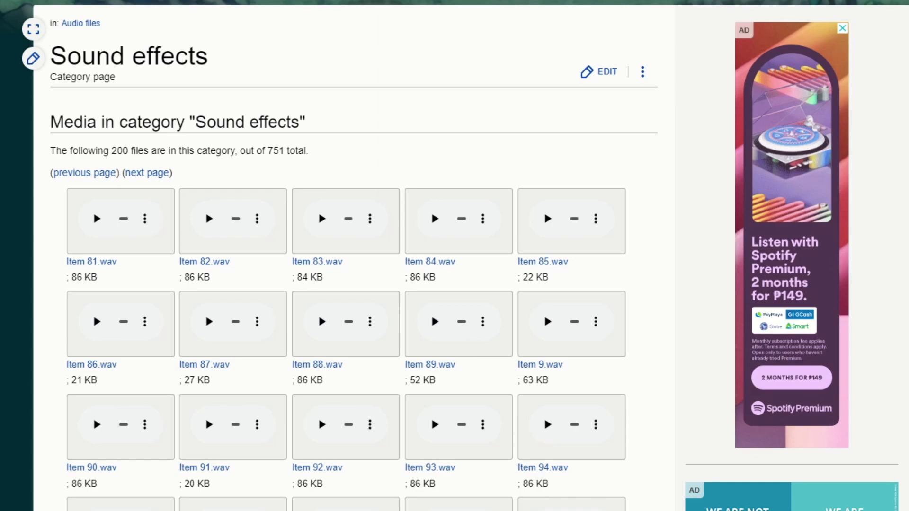
Scroll to the NPC Hit files and preview NPC Hit 23, 18, 26, 28 and 11.
scroll(346, 255, down, 15)
scroll(345, 256, down, 6)
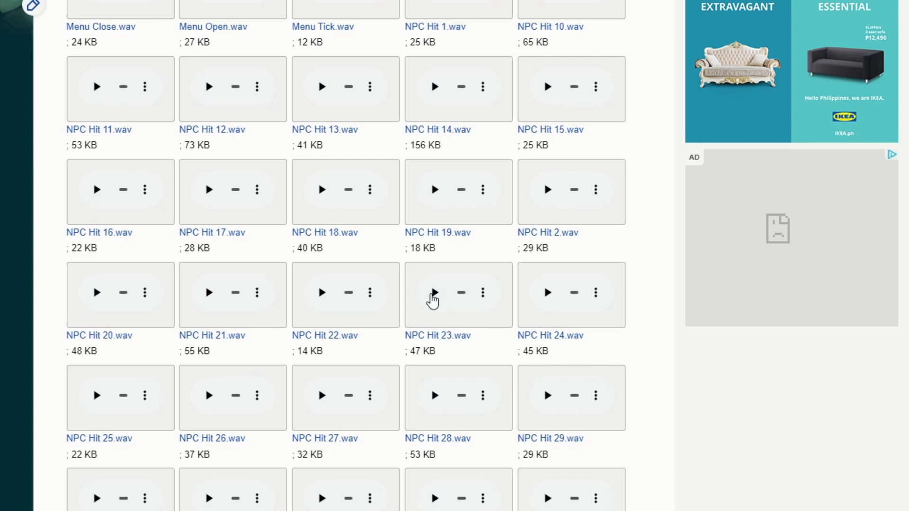
click(434, 293)
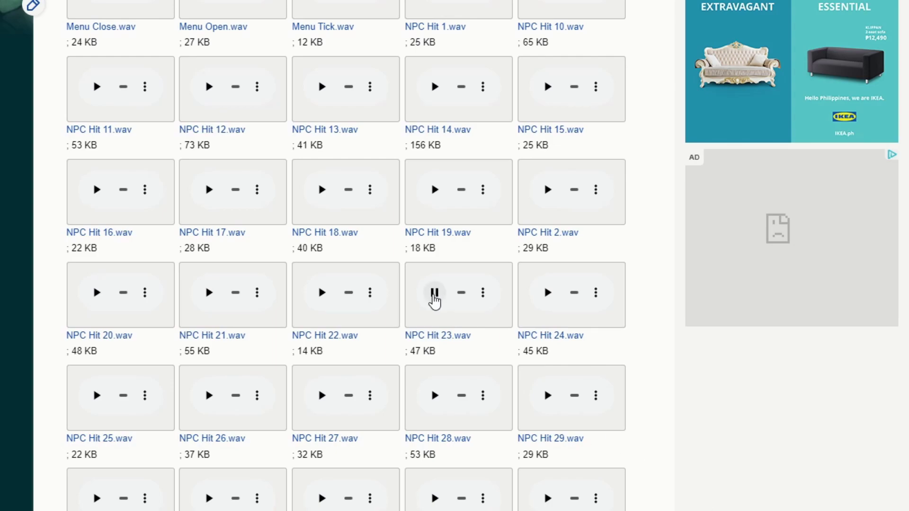
click(320, 191)
click(212, 397)
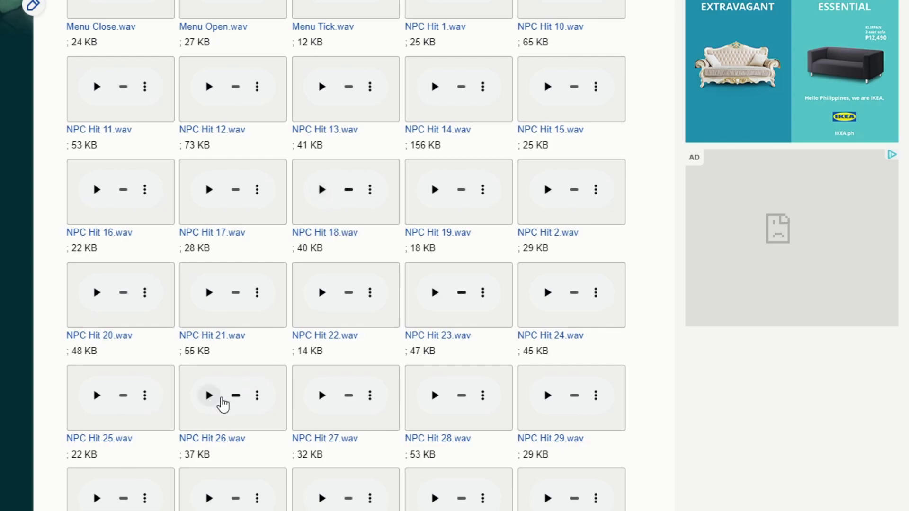
click(435, 499)
click(96, 88)
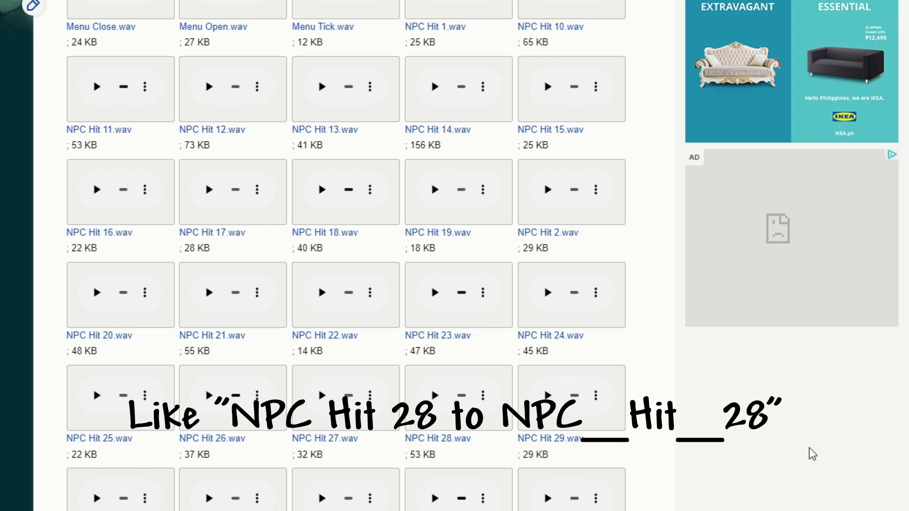
mouse_move(888, 318)
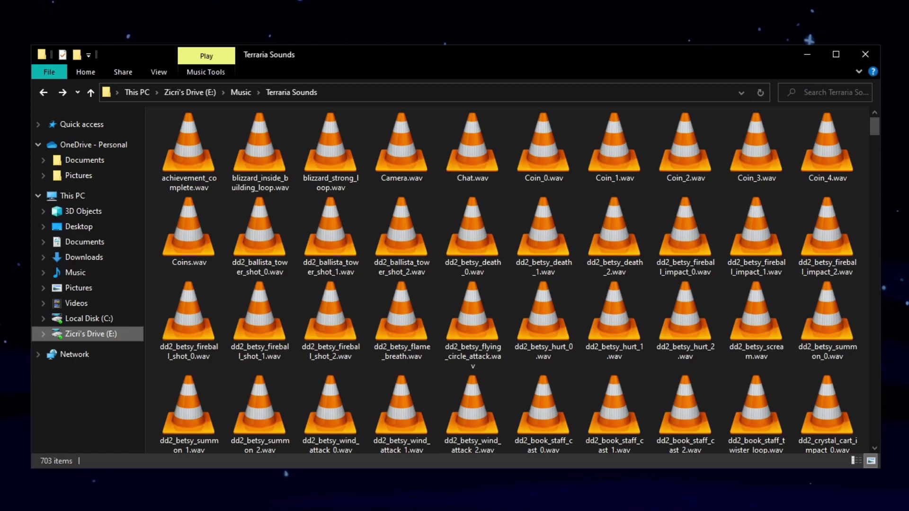
Scroll through the 703 extracted WAV files in E:\Music\Terraria Sounds.
drag(874, 126, 906, 284)
drag(875, 127, 892, 223)
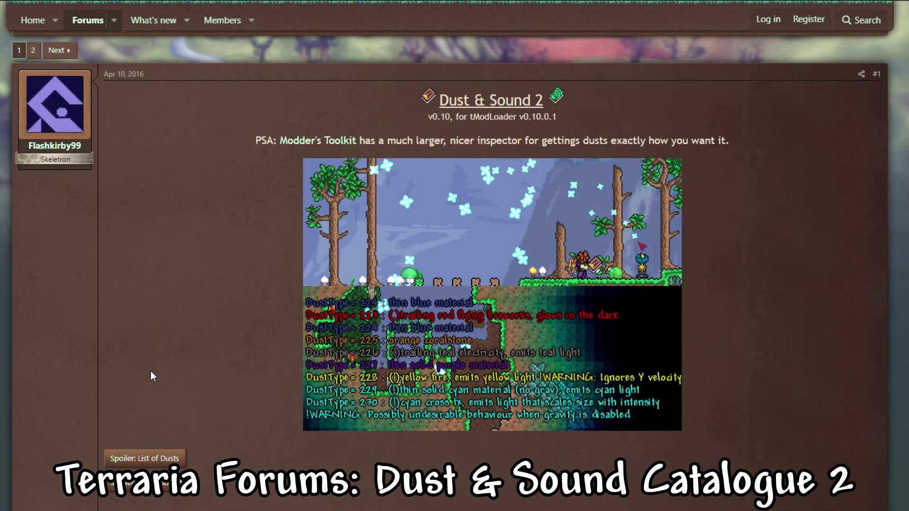
Scroll the Dust & Sound Catalogue 2 post and expand its 'List of Sounds' spoiler.
scroll(210, 334, down, 3)
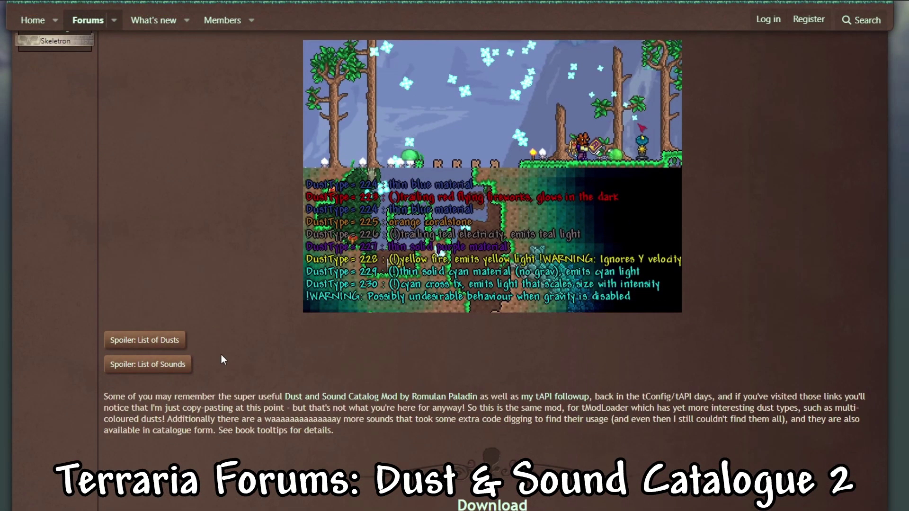
scroll(221, 355, up, 3)
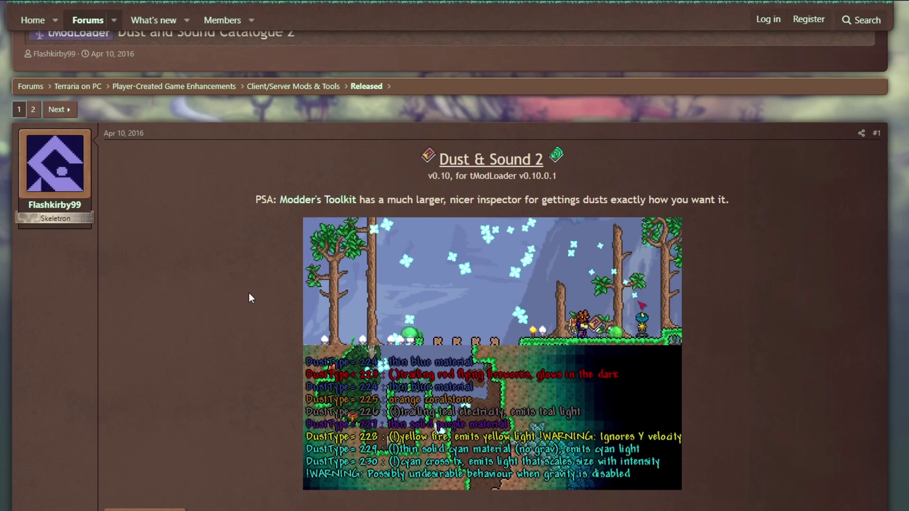
scroll(249, 294, down, 3)
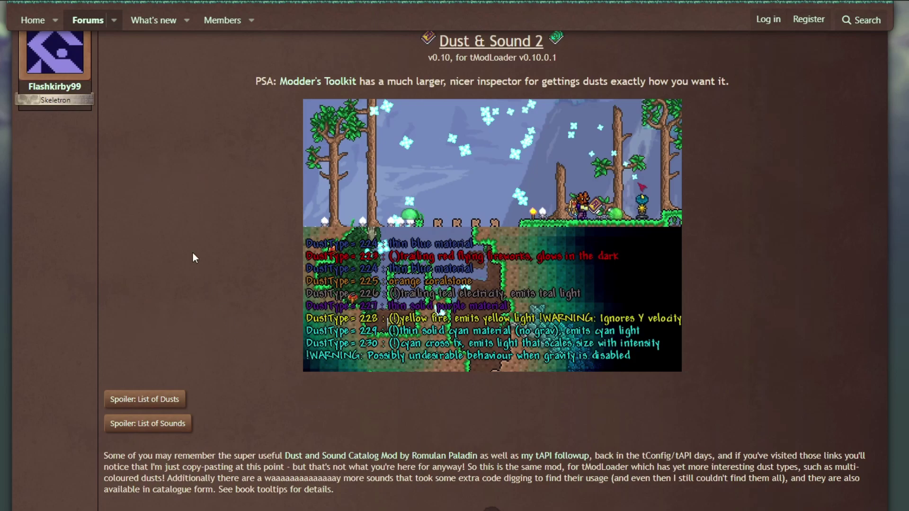
scroll(180, 234, down, 1)
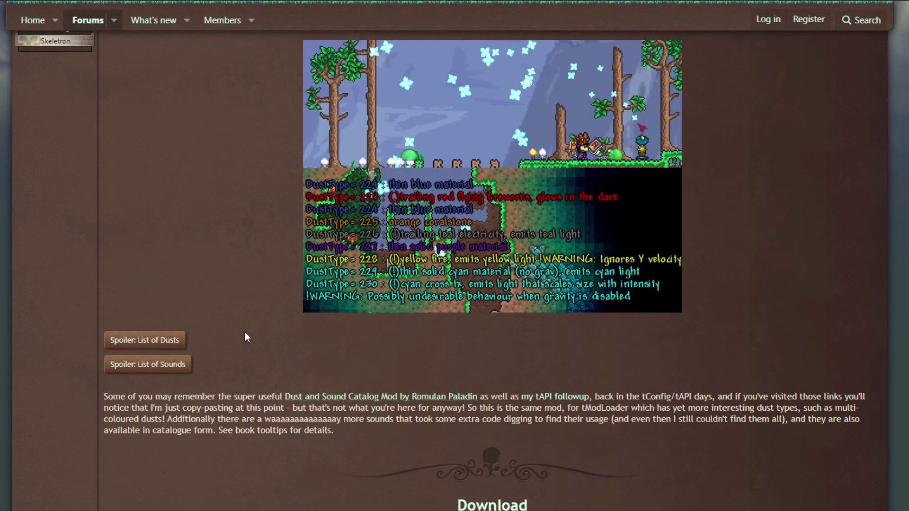
click(178, 366)
scroll(186, 317, down, 6)
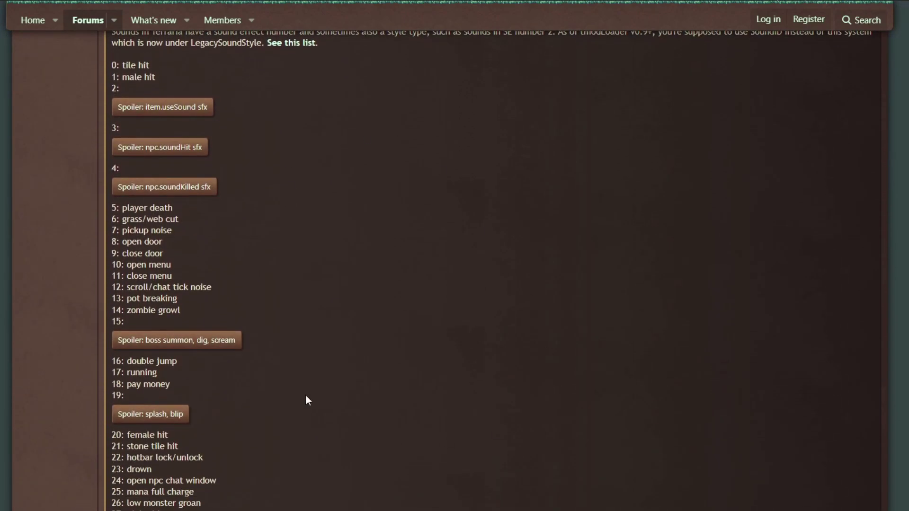
scroll(397, 244, up, 2)
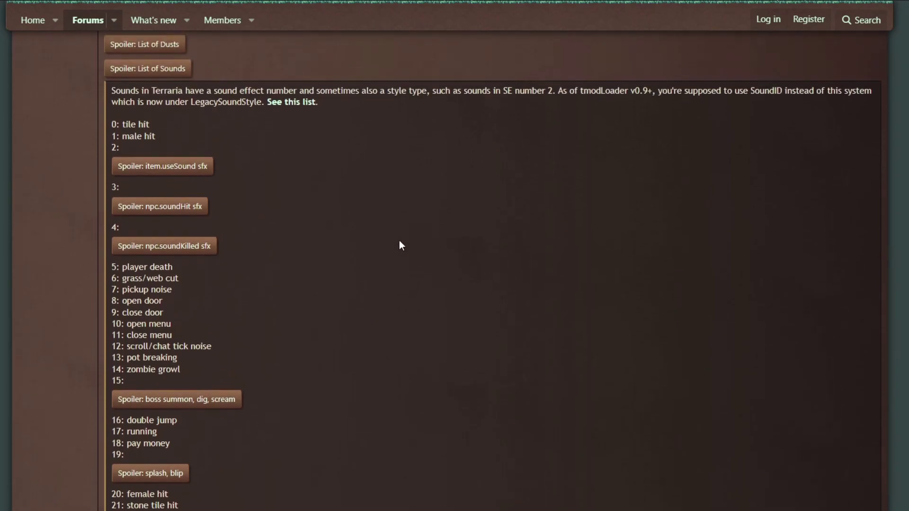
Expand the item.useSound list to browse numbered item sound names, then collapse it.
click(182, 172)
scroll(264, 205, down, 4)
scroll(270, 265, down, 5)
scroll(265, 284, up, 10)
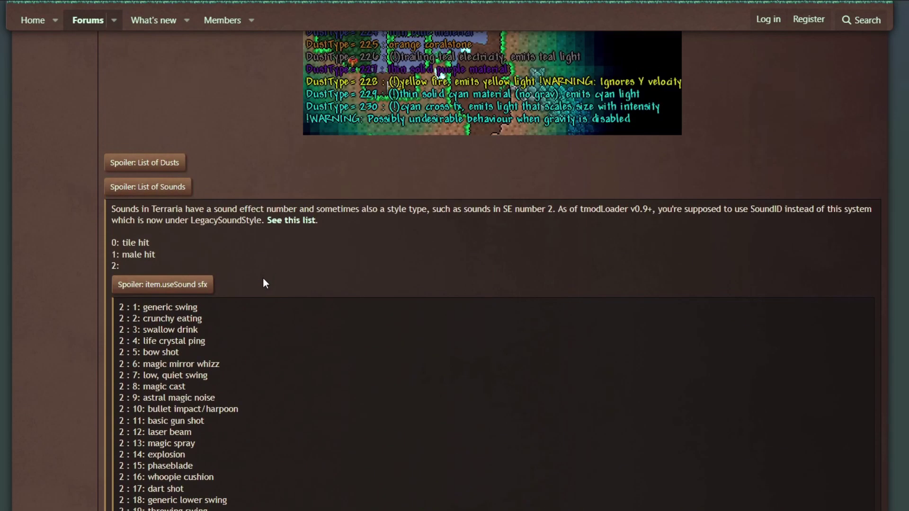
click(206, 286)
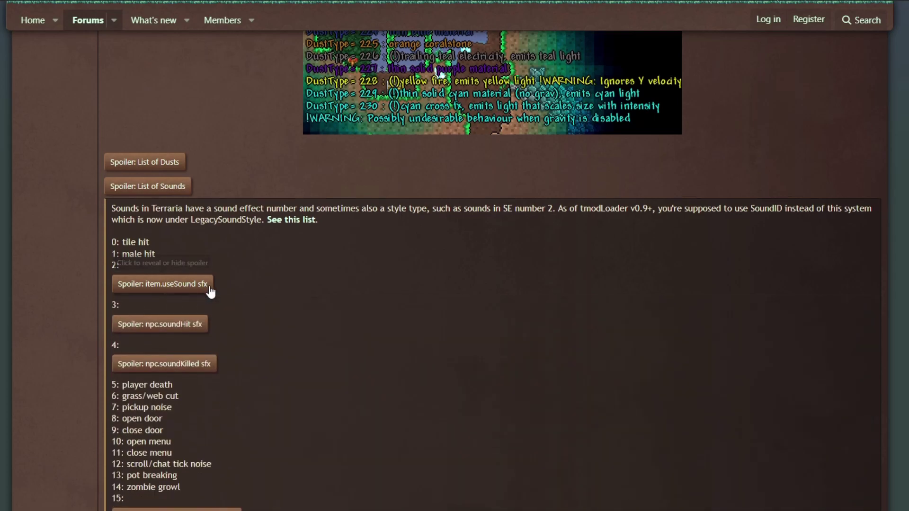
Expand and collapse the npc.soundHit and npc.soundKilled sound lists in turn.
scroll(207, 290, down, 2)
click(172, 208)
scroll(234, 237, down, 1)
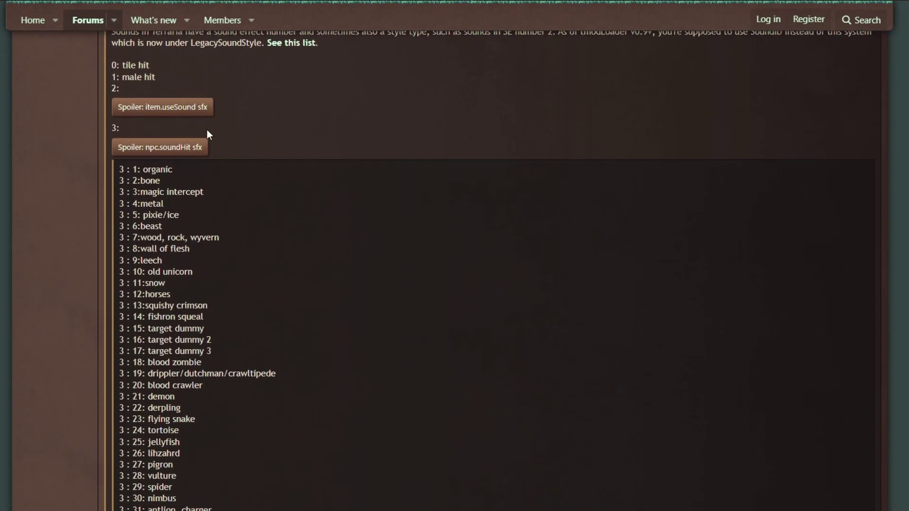
click(183, 151)
click(177, 194)
scroll(251, 143, down, 1)
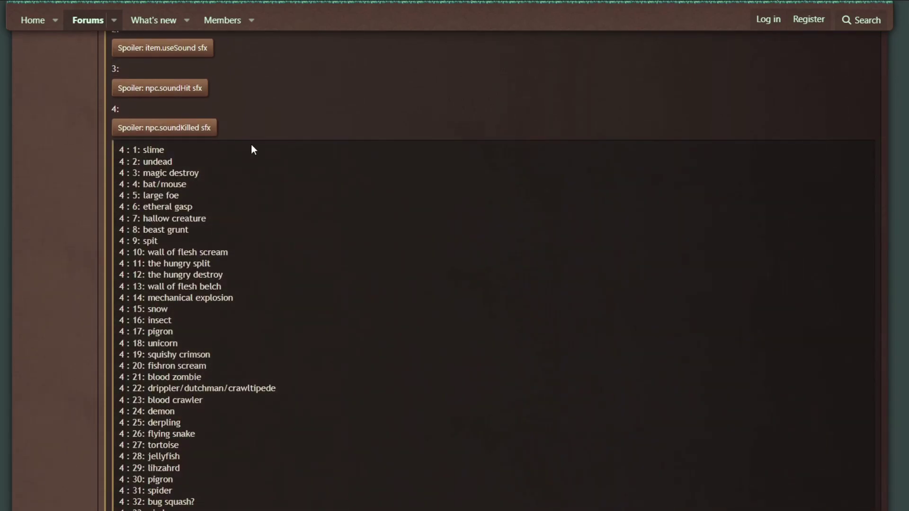
click(193, 132)
scroll(246, 314, down, 3)
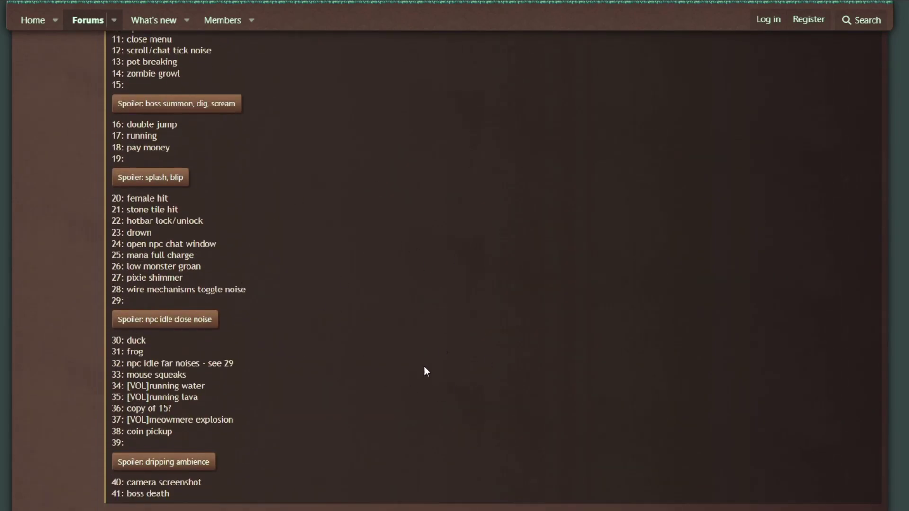
scroll(426, 341, down, 2)
scroll(415, 319, up, 8)
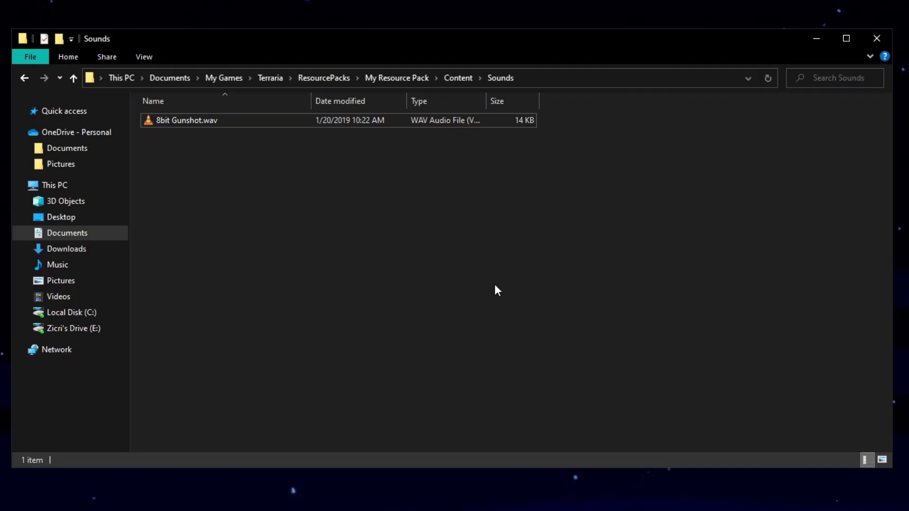
Rename 8bit Gunshot.wav to an Item_ sound name, entering Item_11.
click(181, 117)
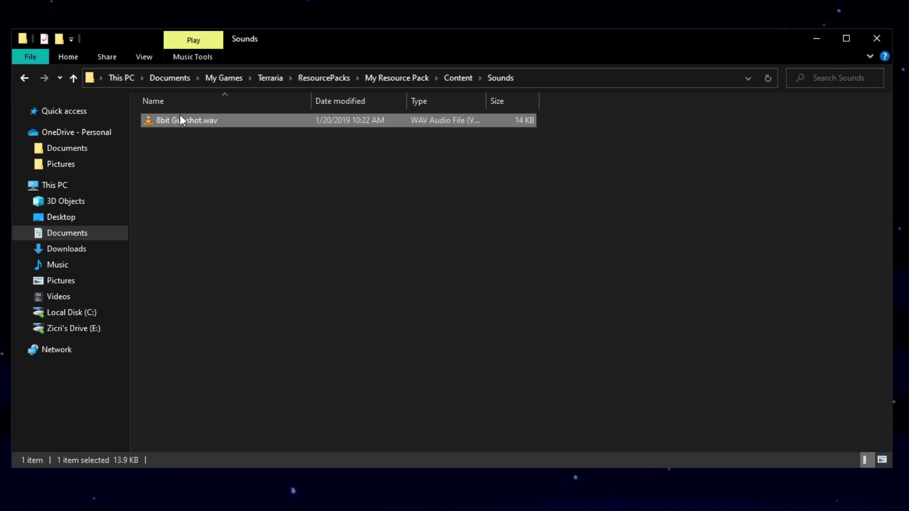
click(180, 118)
text(Item_)
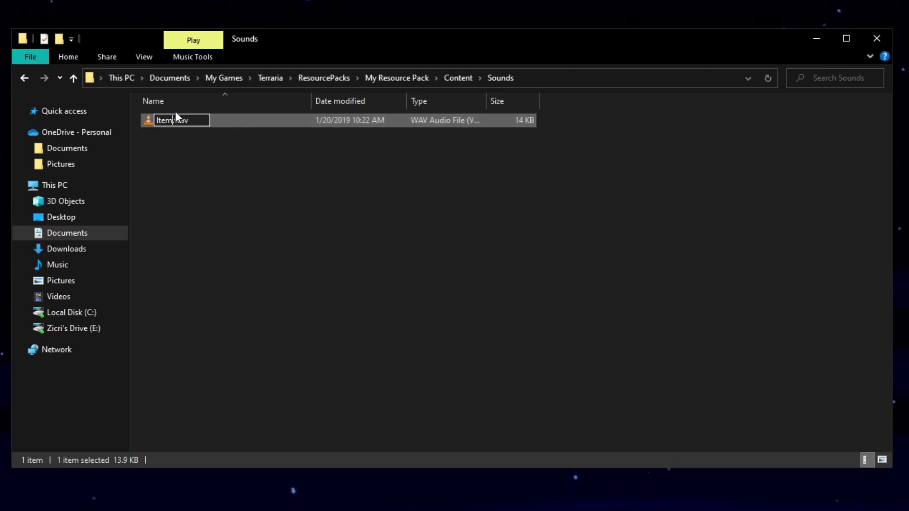
text(11)
key(Return)
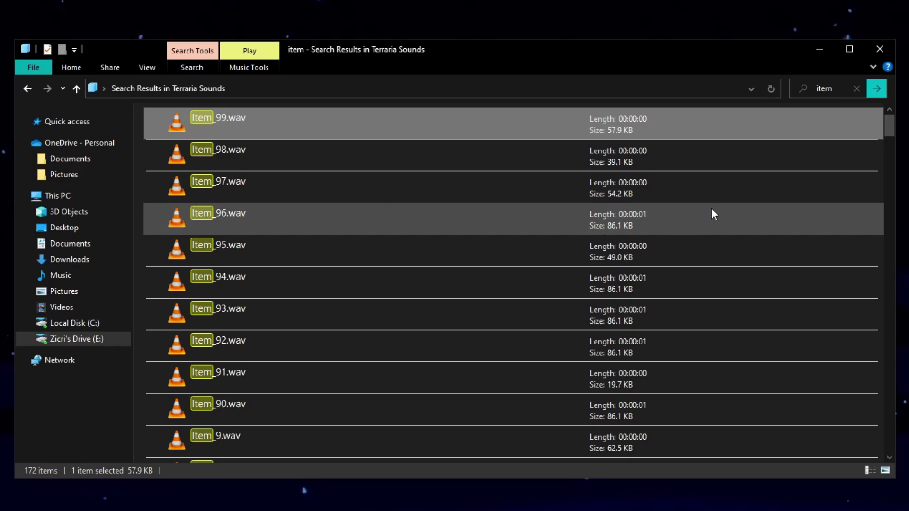
Minimize the item search results window to bring the Sounds folder back into view.
click(821, 51)
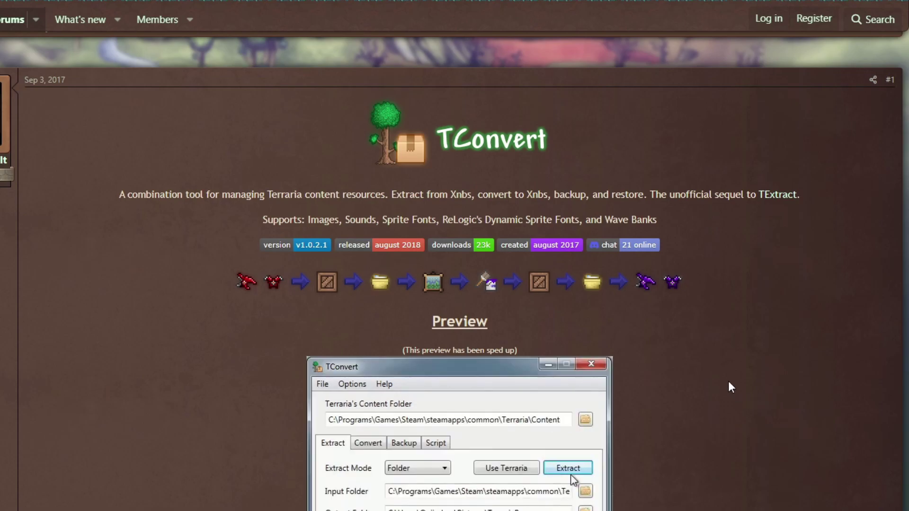
Scroll the TConvert forum post down to its Downloads section.
scroll(739, 359, down, 2)
scroll(750, 336, down, 8)
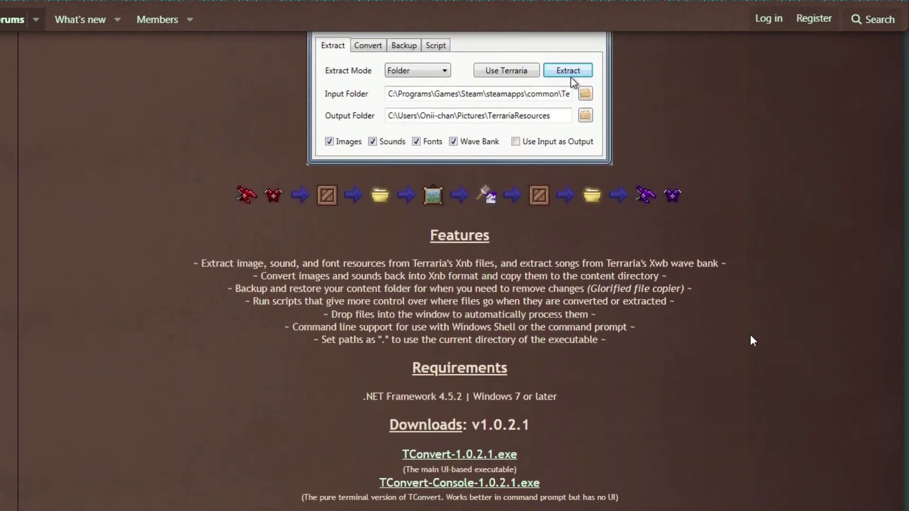
scroll(752, 341, down, 1)
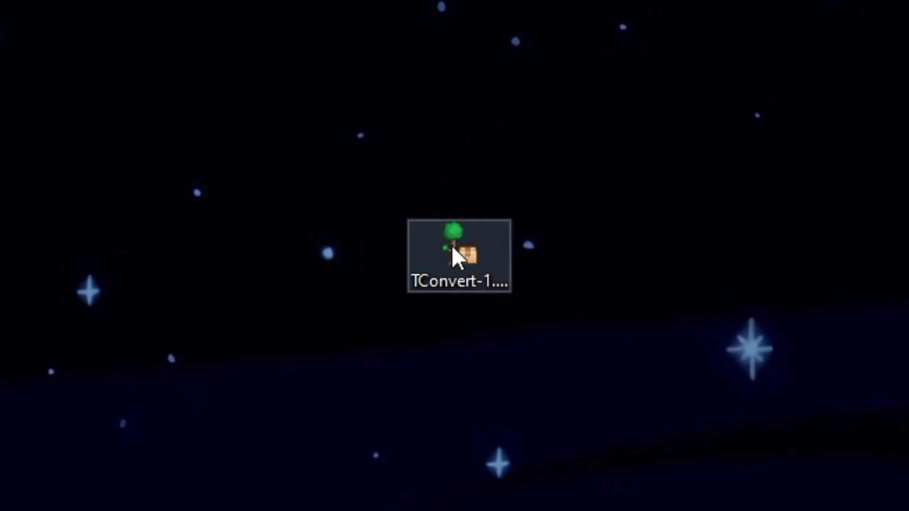
Launch TConvert, center its window, and try Folder conversion mode on the Convert tab.
click(483, 245)
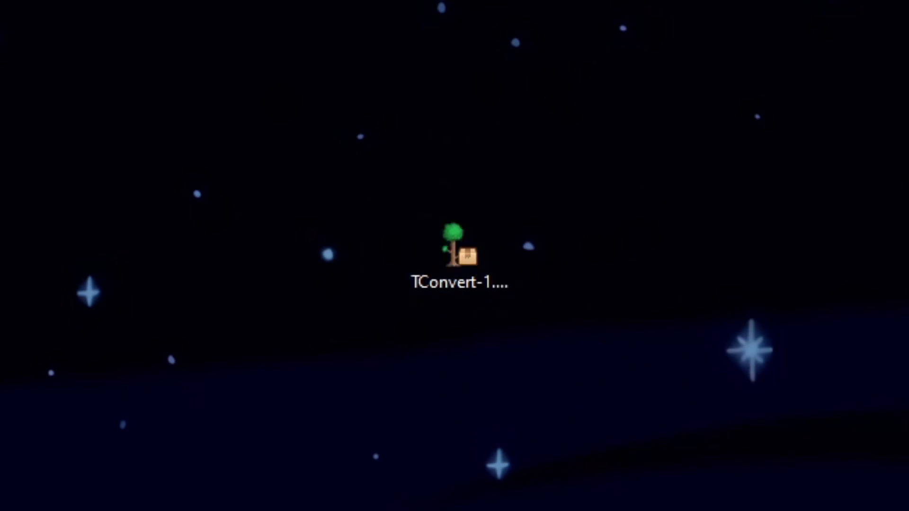
drag(119, 1, 457, 89)
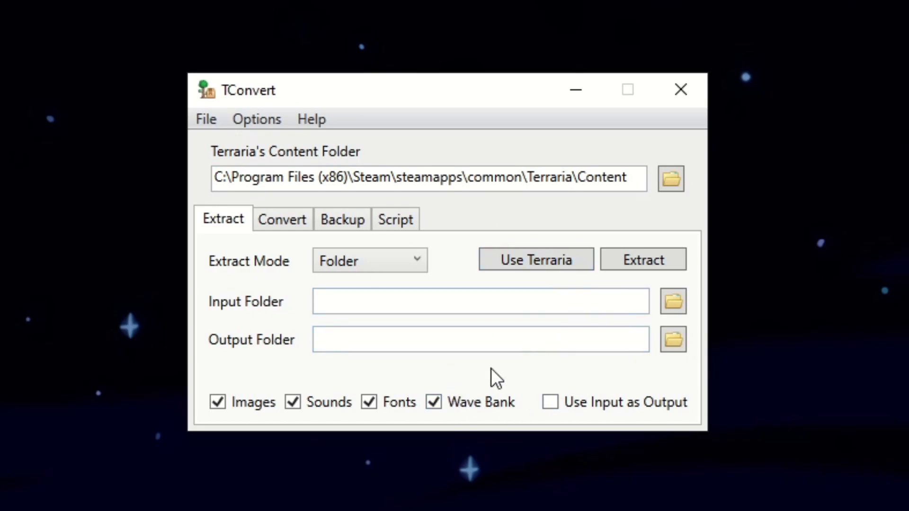
click(293, 229)
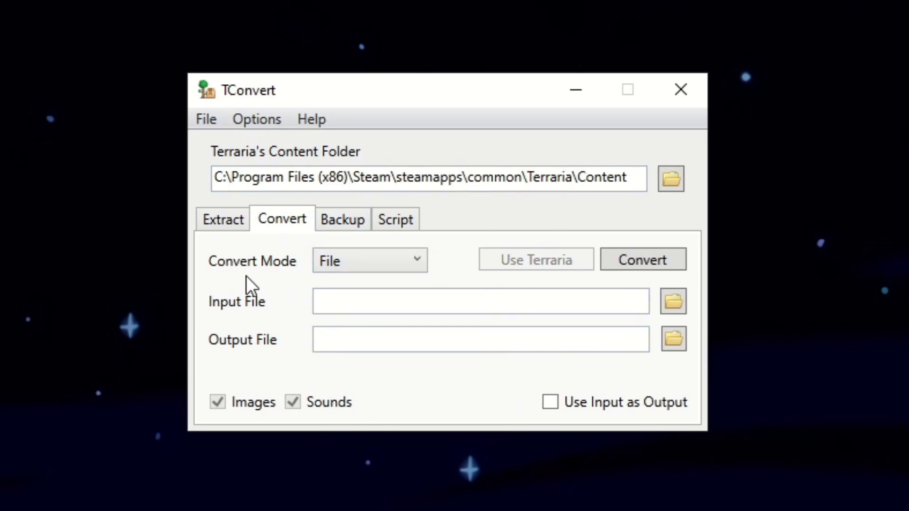
click(363, 265)
click(349, 285)
click(352, 266)
click(379, 308)
click(369, 261)
click(373, 290)
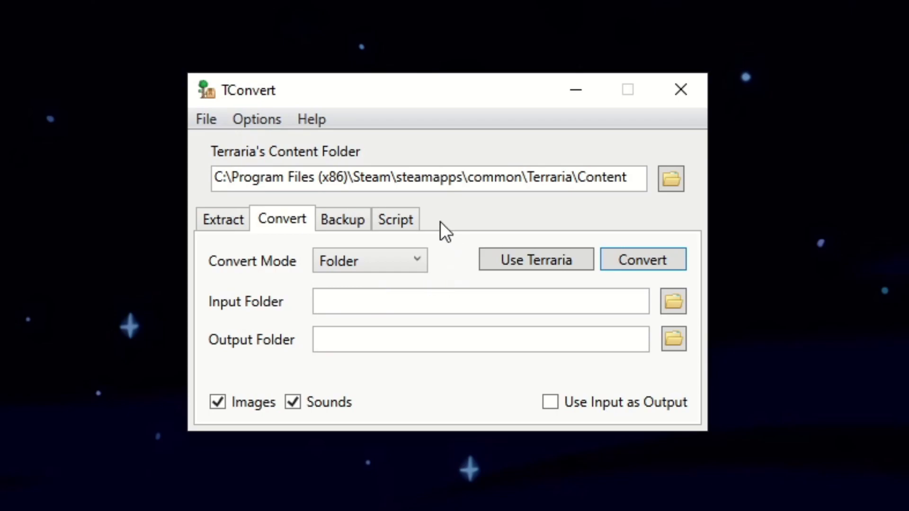
Fill the output folder with Terraria's Content path, clear it, and switch back to File mode.
click(379, 339)
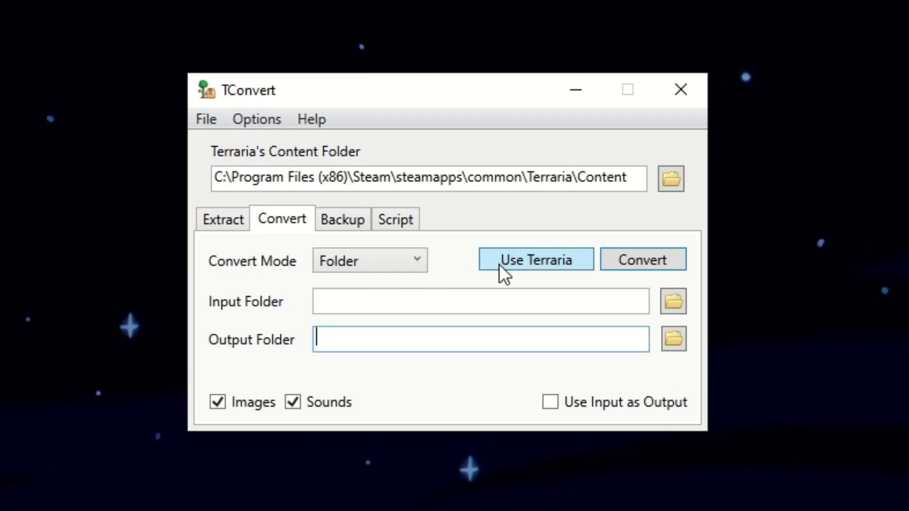
click(539, 267)
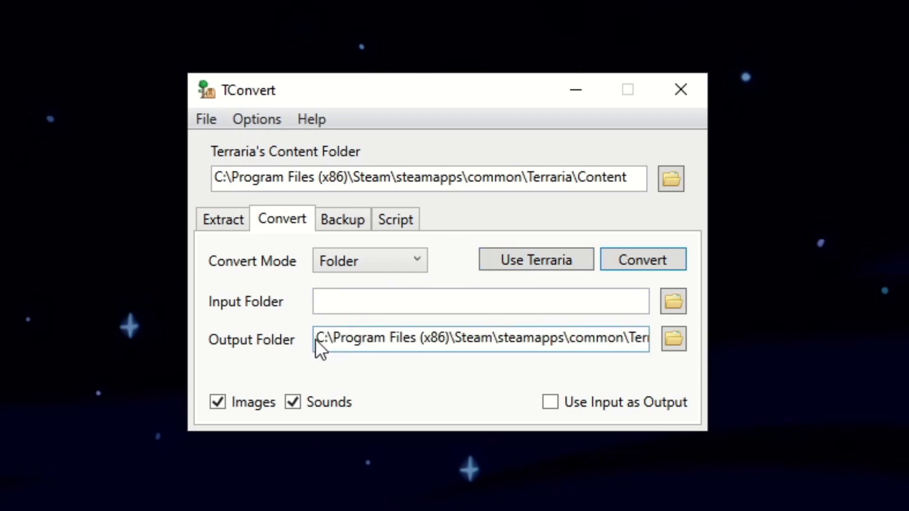
drag(320, 339, 667, 405)
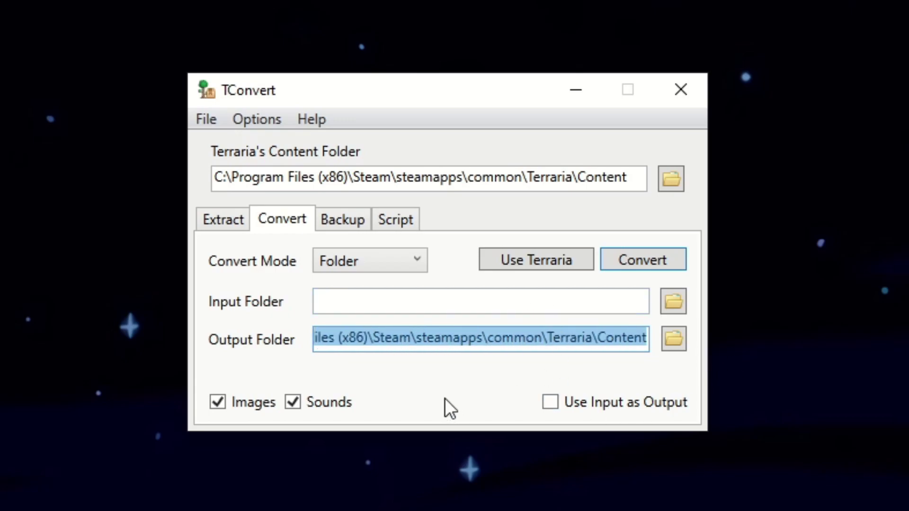
key(BackSpace)
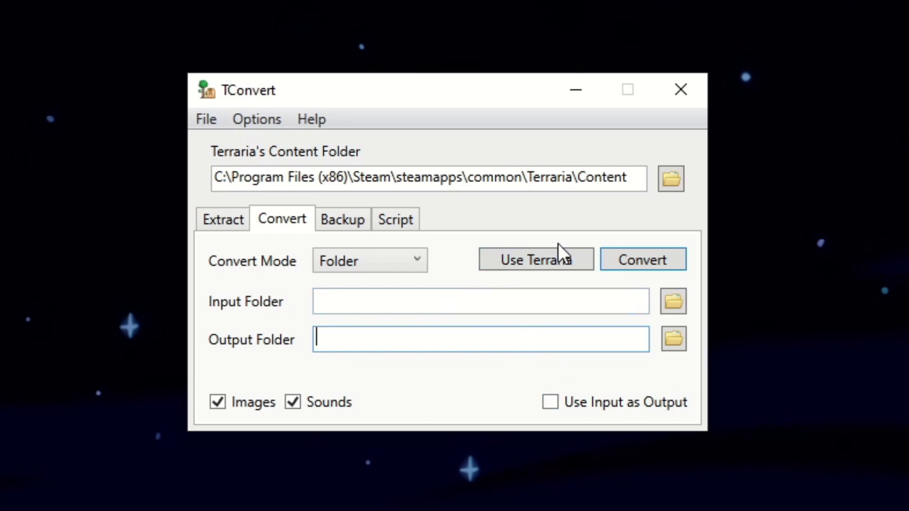
click(370, 265)
click(340, 310)
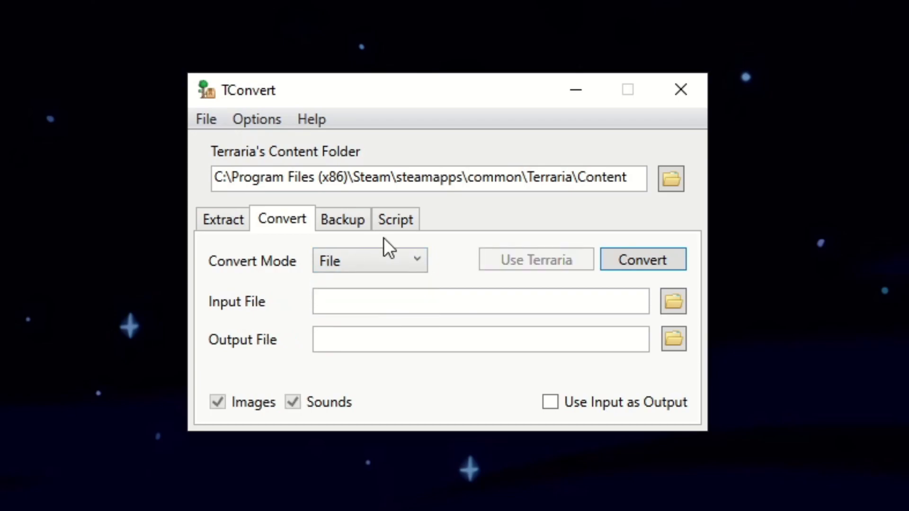
click(642, 262)
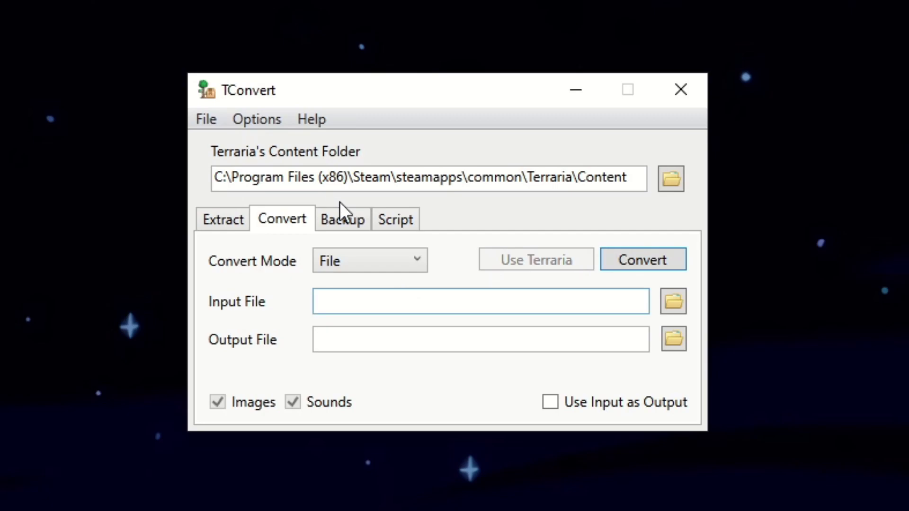
Choose Documents\My Games\Terraria\ResourcePacks\My Resource Pack\Content\Sounds\Item_99.wav as the input file.
click(675, 301)
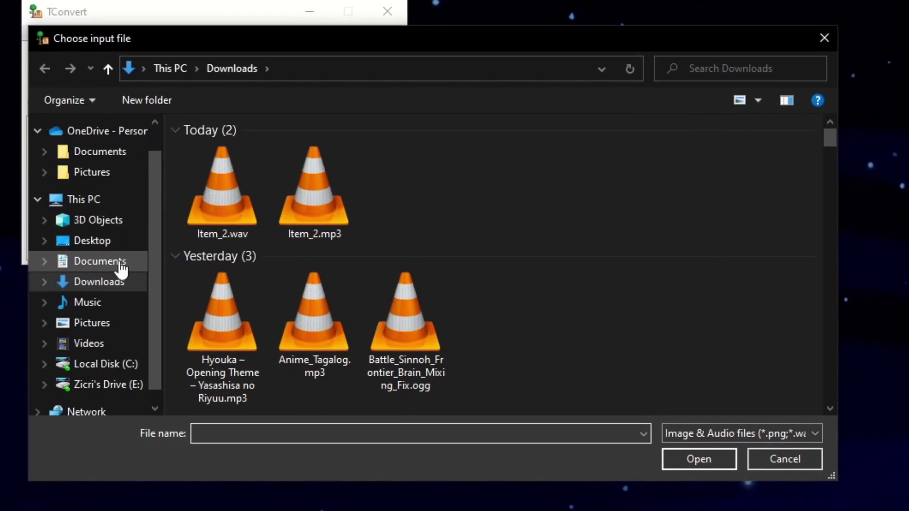
click(121, 268)
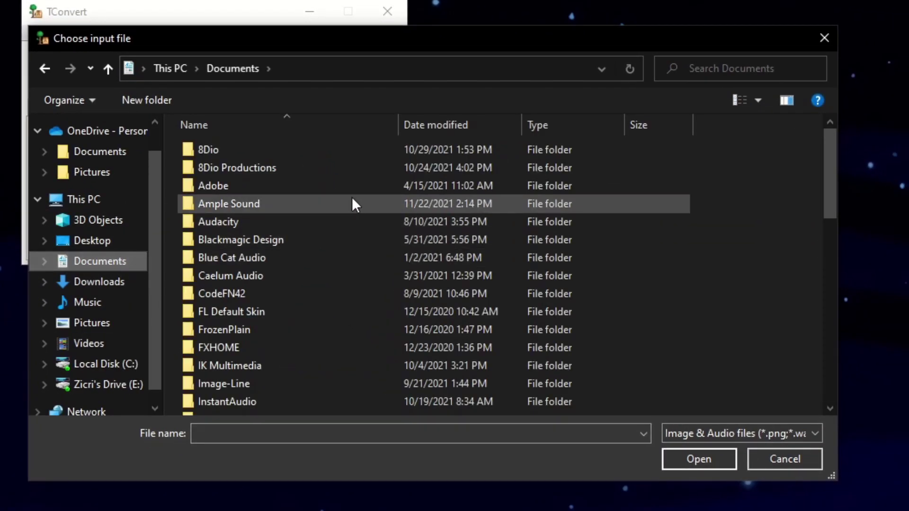
scroll(353, 265, down, 4)
double_click(266, 331)
double_click(266, 215)
double_click(257, 222)
double_click(265, 150)
double_click(269, 149)
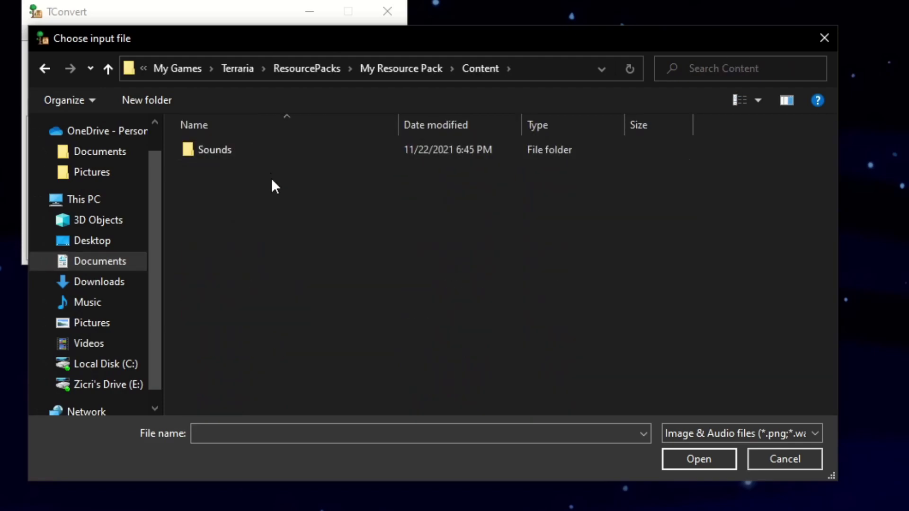
double_click(246, 149)
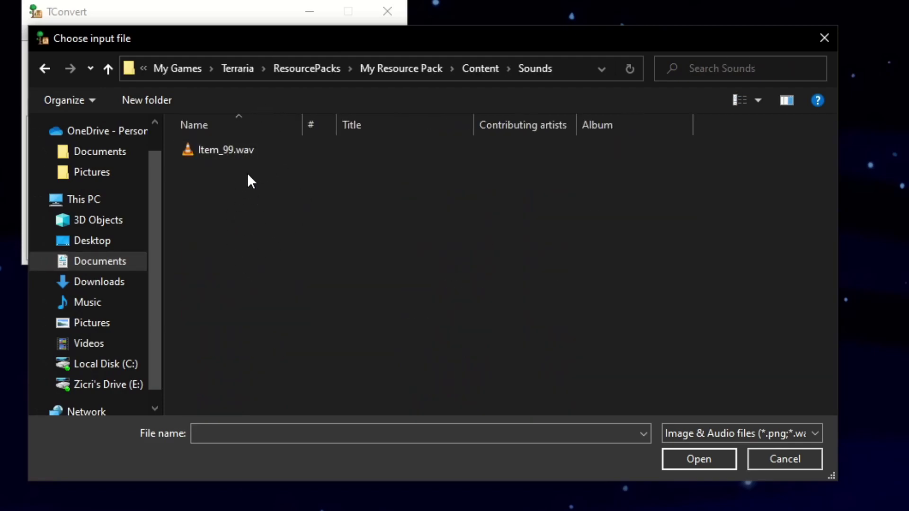
double_click(215, 149)
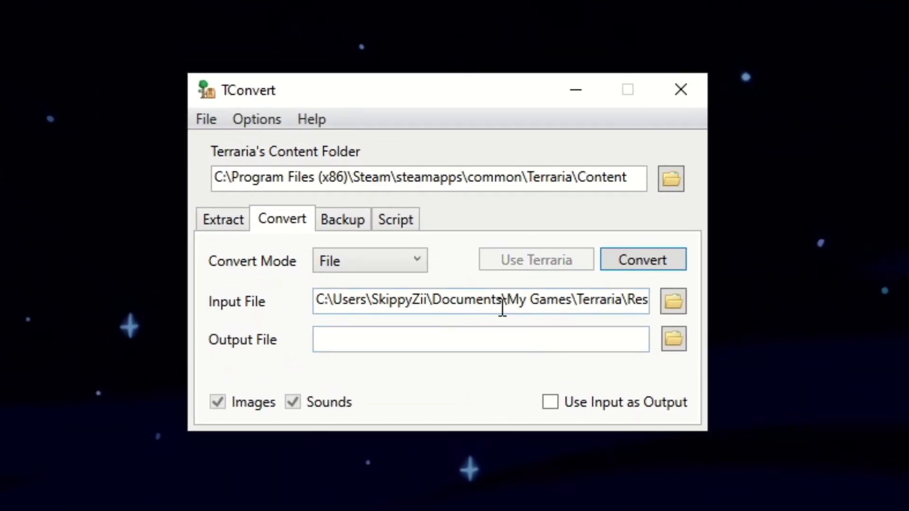
Copy the input path into the Output File field and run the conversion.
click(326, 341)
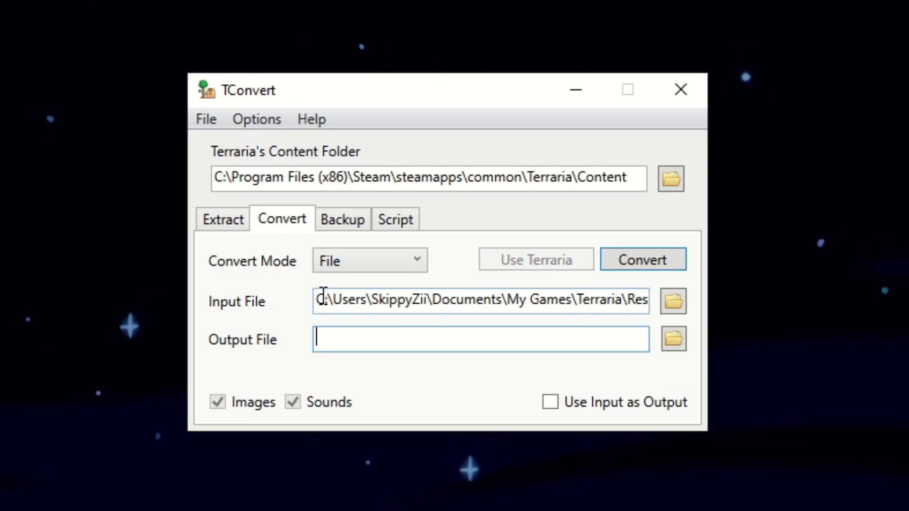
drag(323, 295, 779, 304)
double_click(636, 299)
click(533, 334)
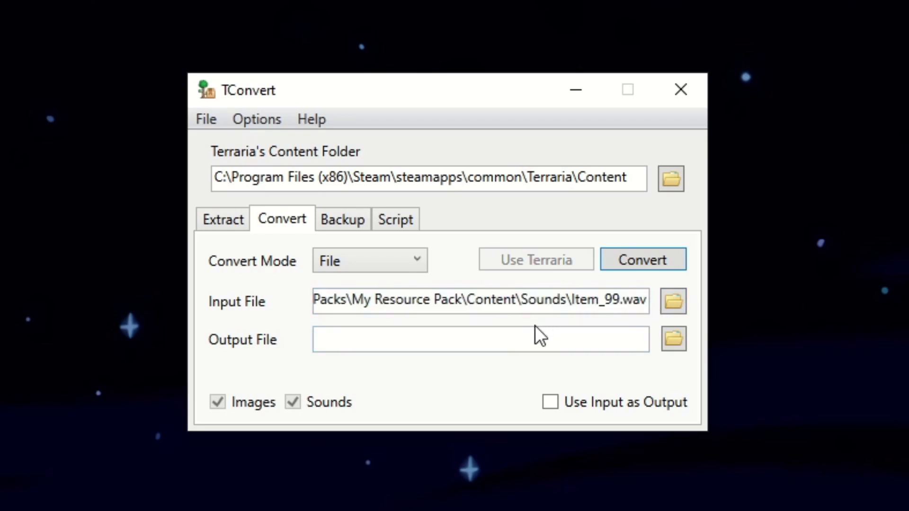
key(ctrl+v)
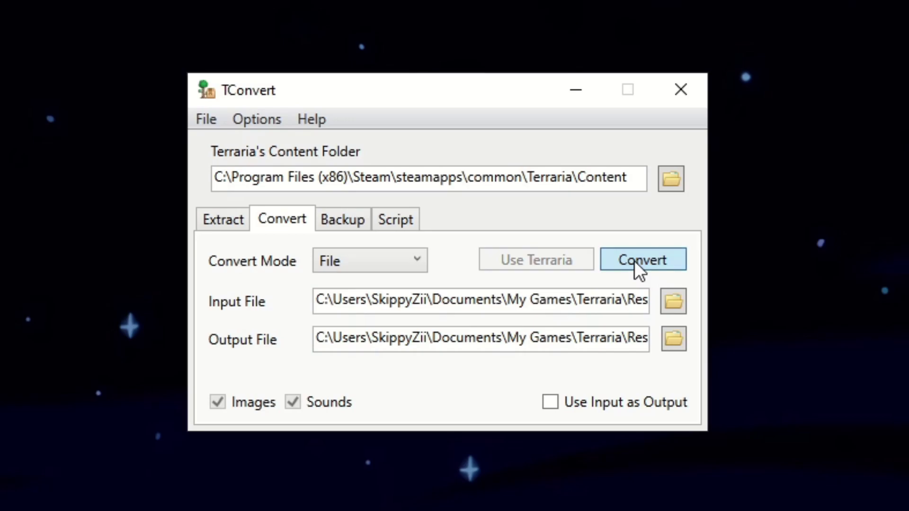
click(635, 263)
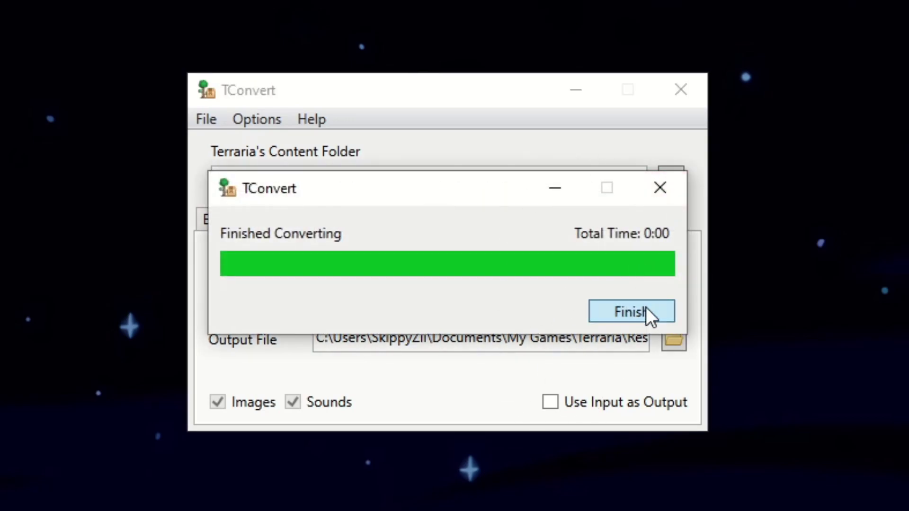
Dismiss the conversion-finished message and remove Item_99.wav, leaving only Item_99.xnb.
click(632, 312)
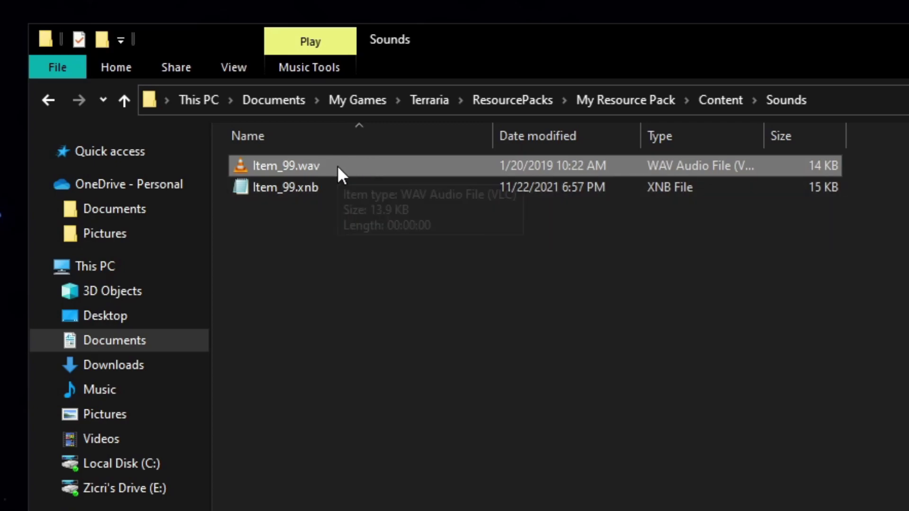
drag(320, 167, 124, 388)
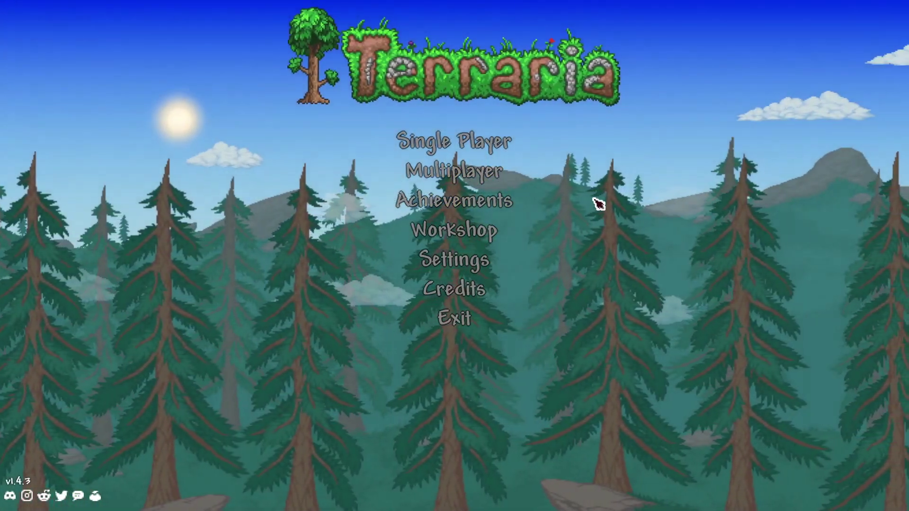
Enable My Resource Pack under Workshop's resource packs, bringing the enabled count to 24.
click(454, 230)
click(513, 176)
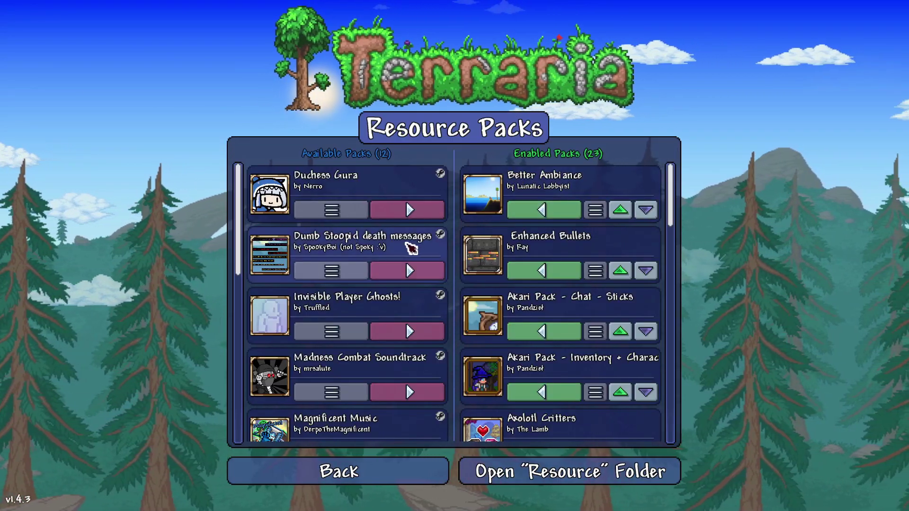
scroll(410, 247, down, 3)
scroll(407, 247, down, 4)
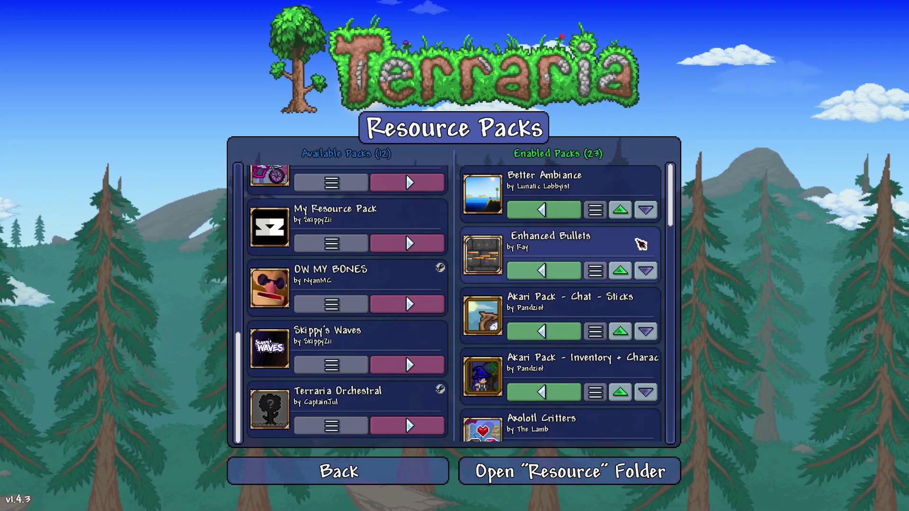
scroll(653, 250, down, 5)
scroll(657, 263, down, 8)
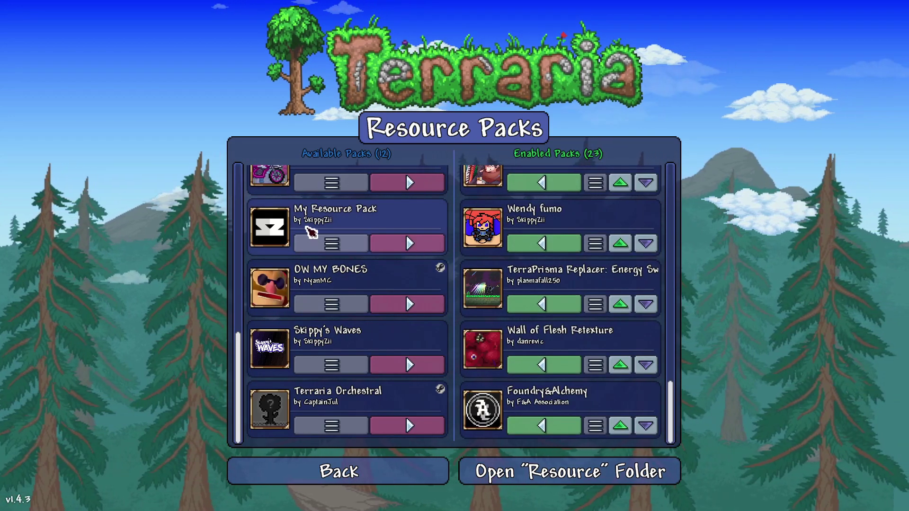
click(388, 232)
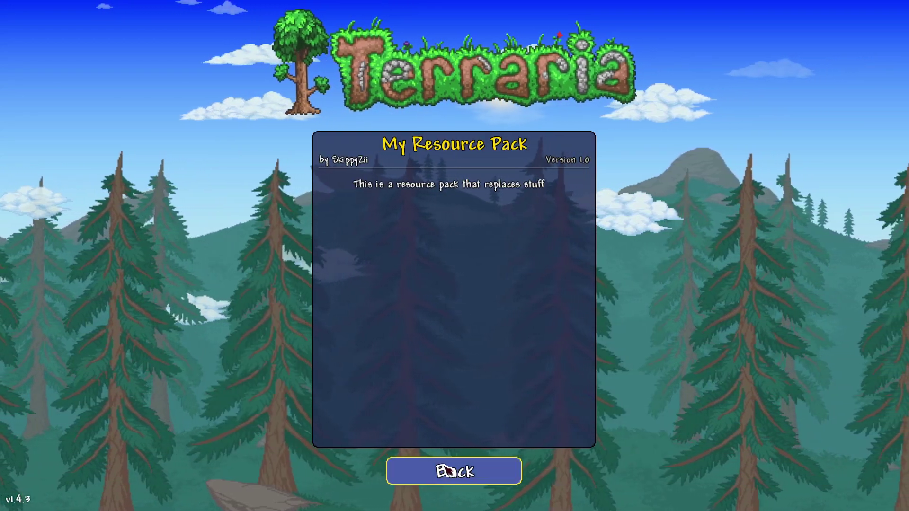
click(441, 470)
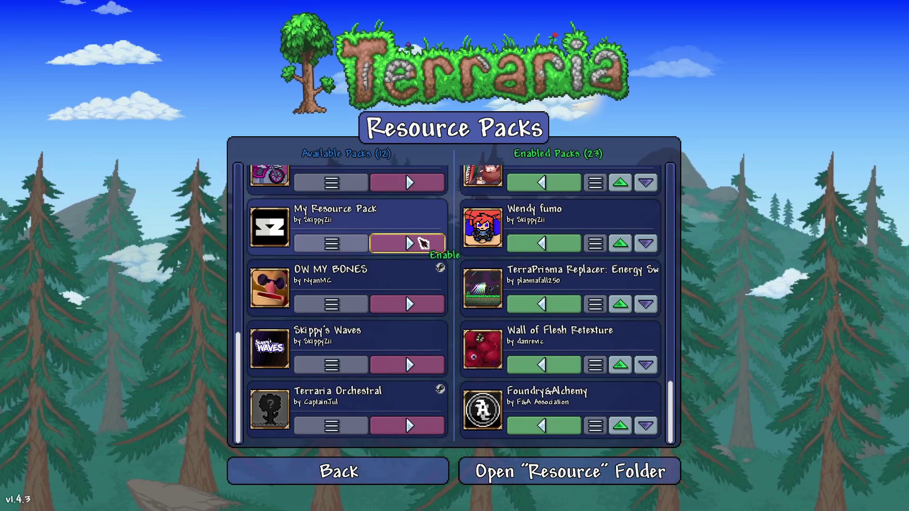
click(410, 244)
scroll(545, 366, down, 2)
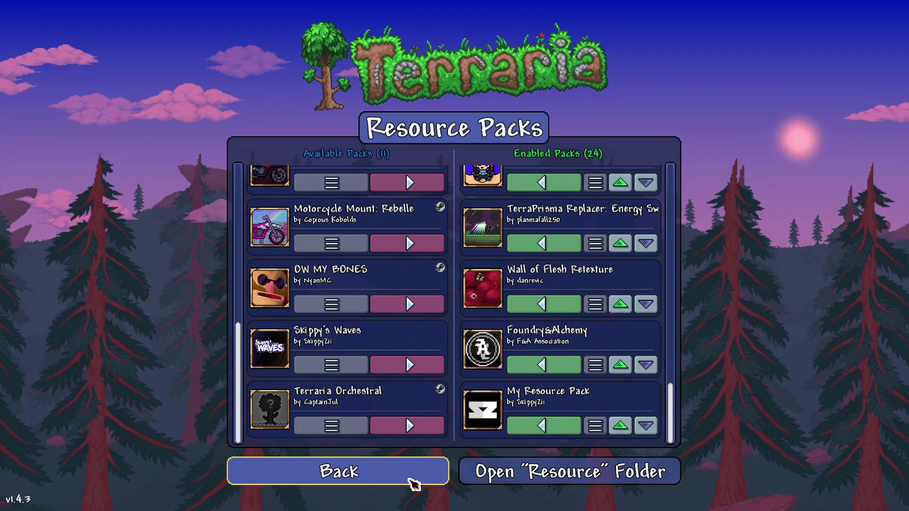
click(413, 483)
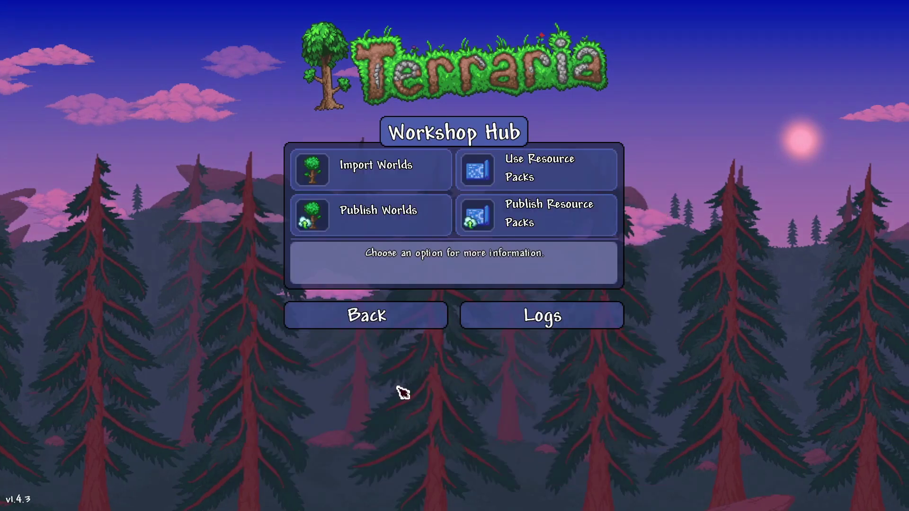
click(374, 314)
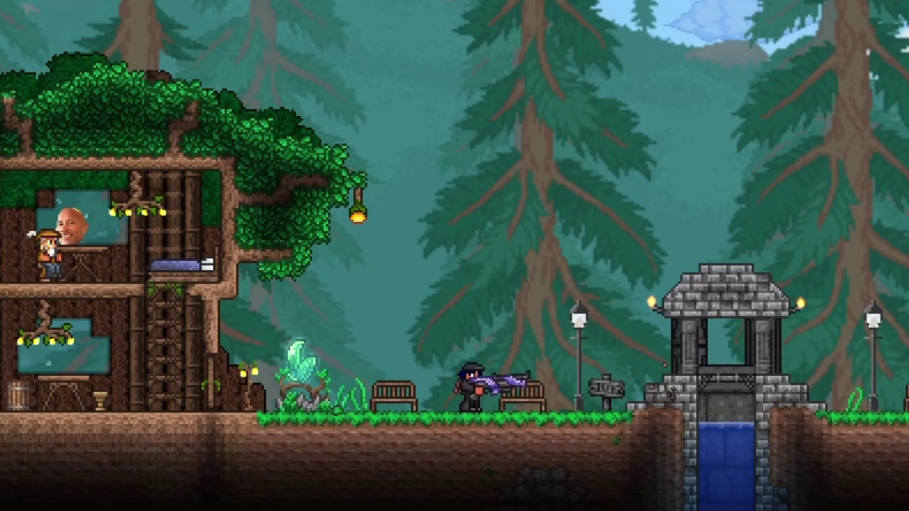
Fire the purple gun repeatedly around the gazebo to hear the custom gunshot sound.
click(645, 99)
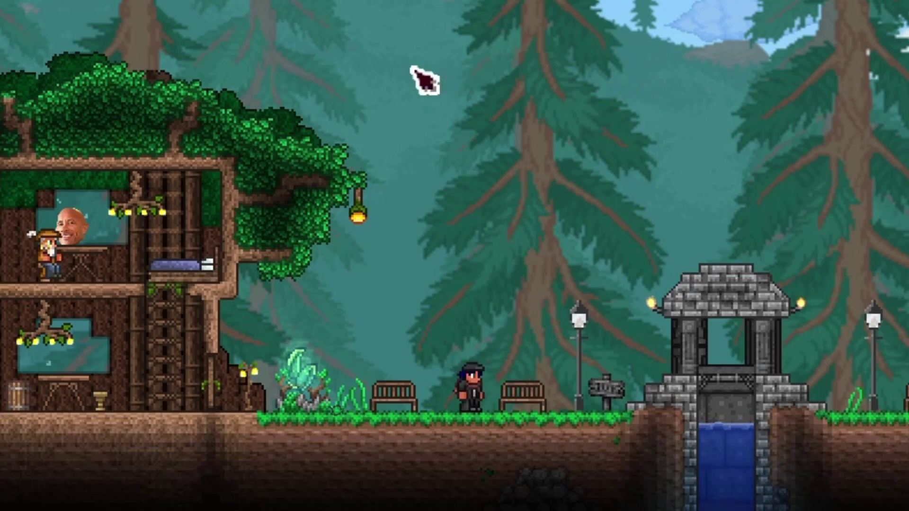
click(584, 28)
click(406, 101)
key(d)
key(space)
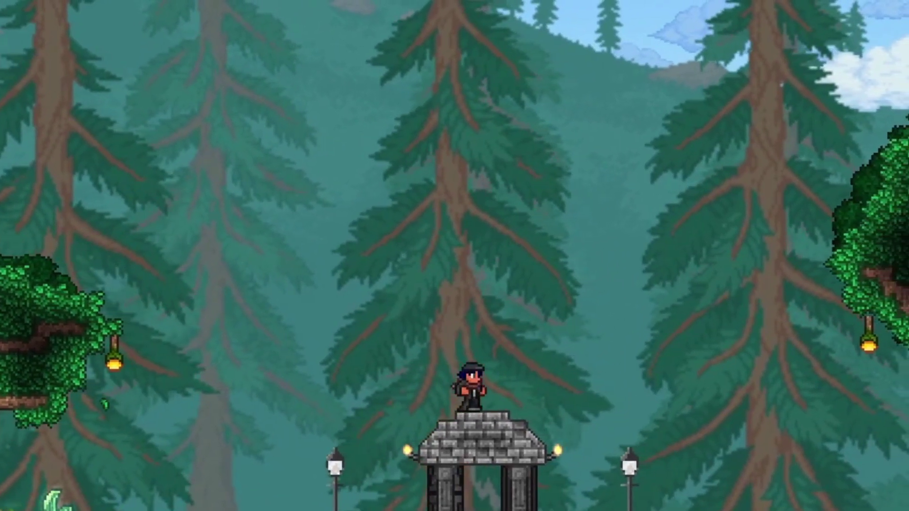
click(244, 150)
key(a)
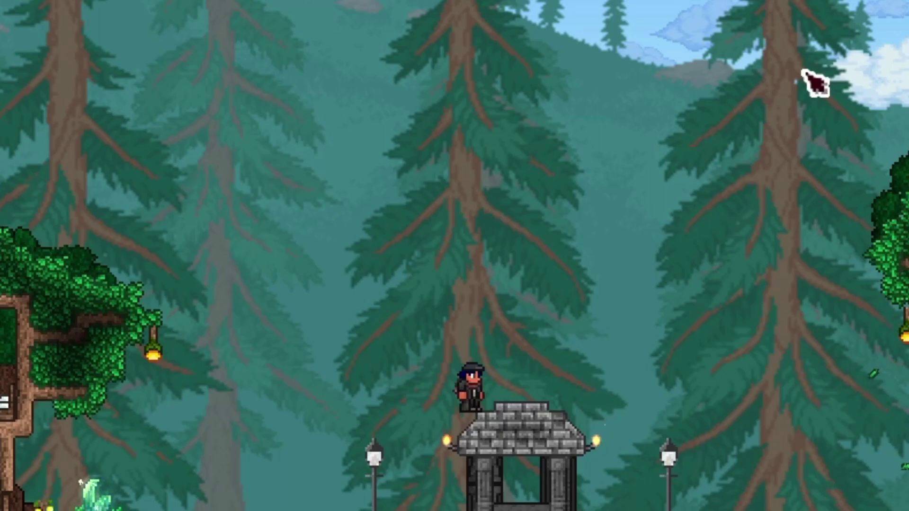
key(d)
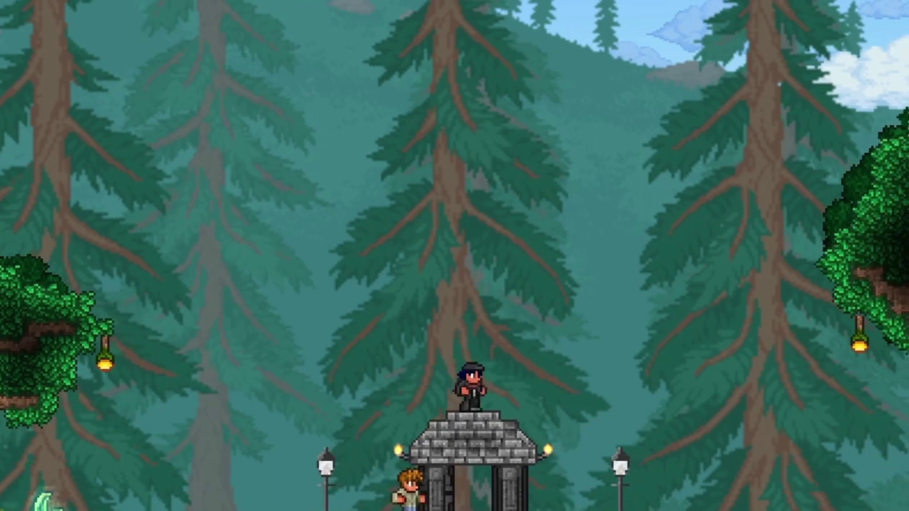
key(d)
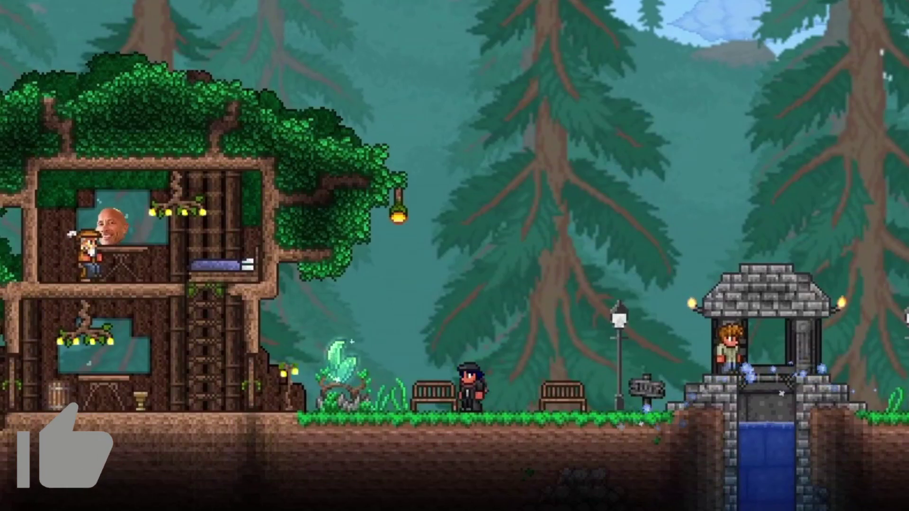